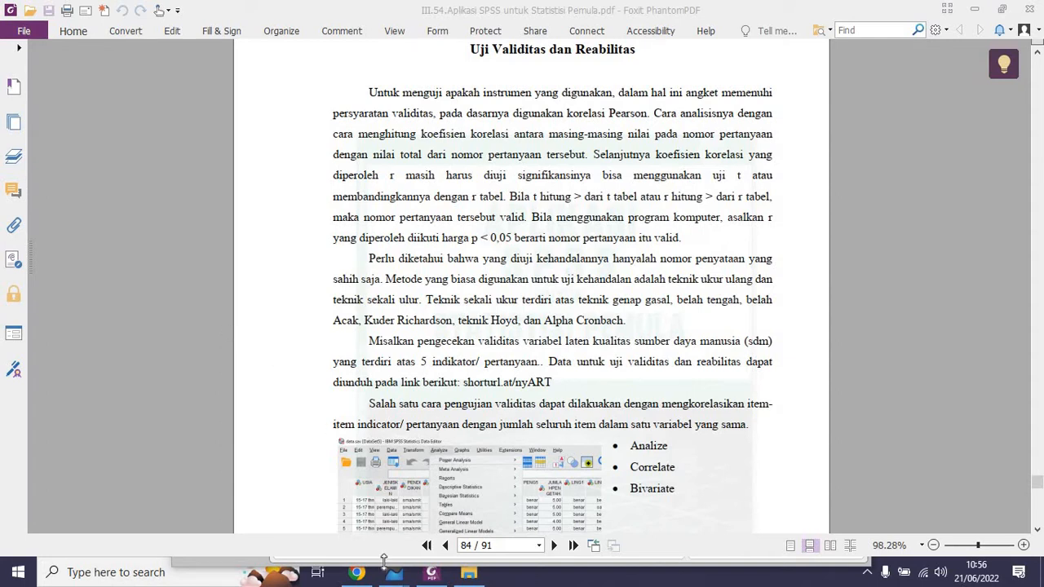
Step: Close the NCSS Output and Loglinear Models windows and switch to the NCSS 12 Data window
mouse_move(396, 578)
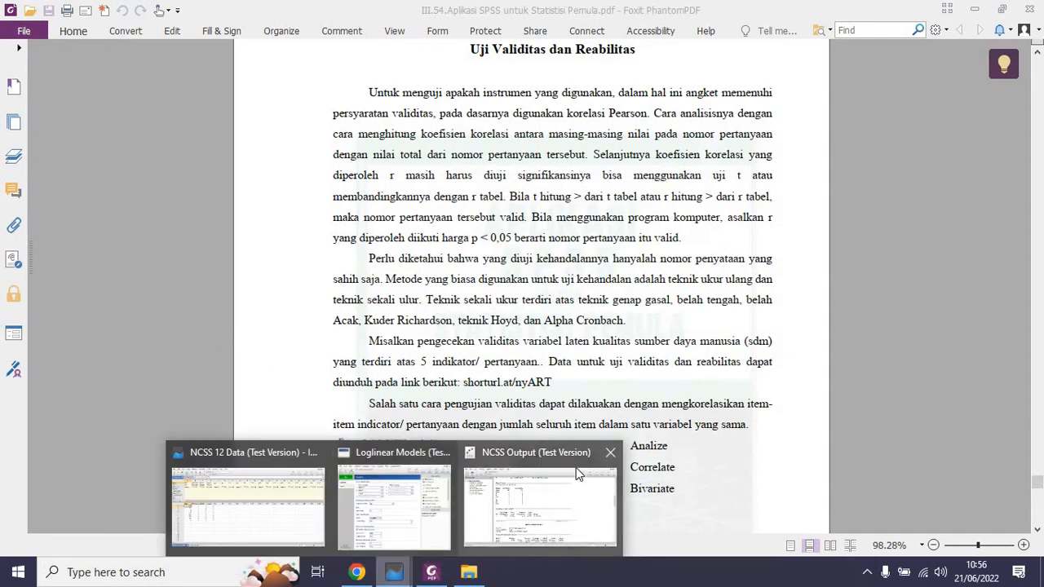
left_click(611, 452)
left_click(529, 453)
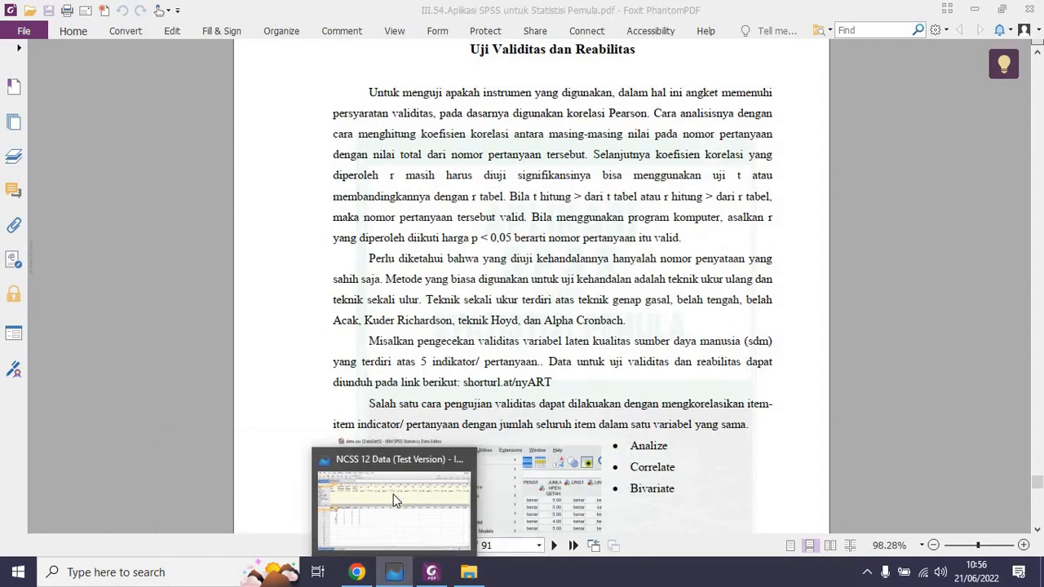
left_click(393, 494)
Step: Import the SPSS file "Uji Validitas dan Reabilitas" from the spss folder on drive D and dismiss the import message
left_click(15, 26)
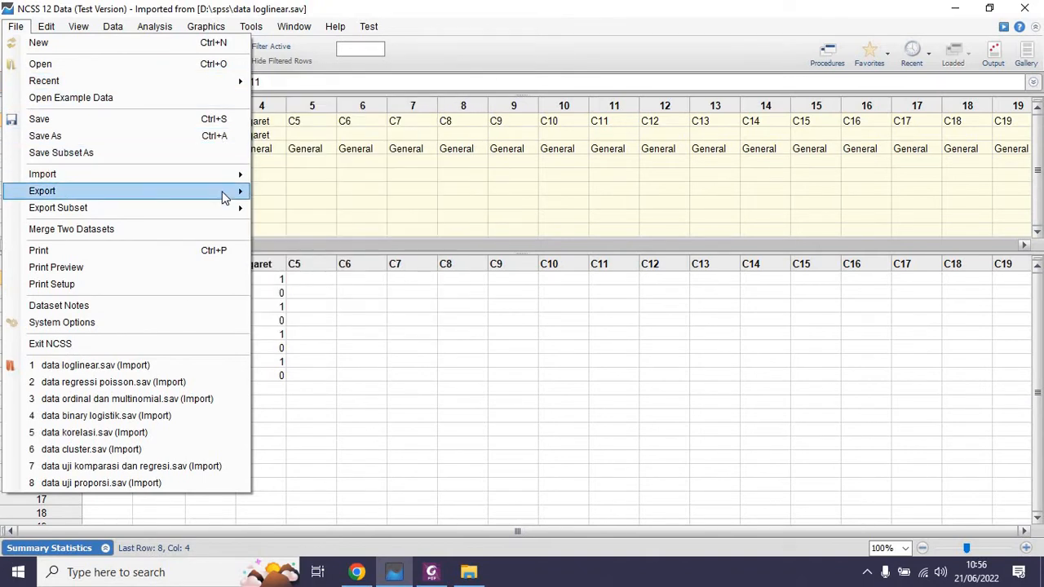
mouse_move(226, 198)
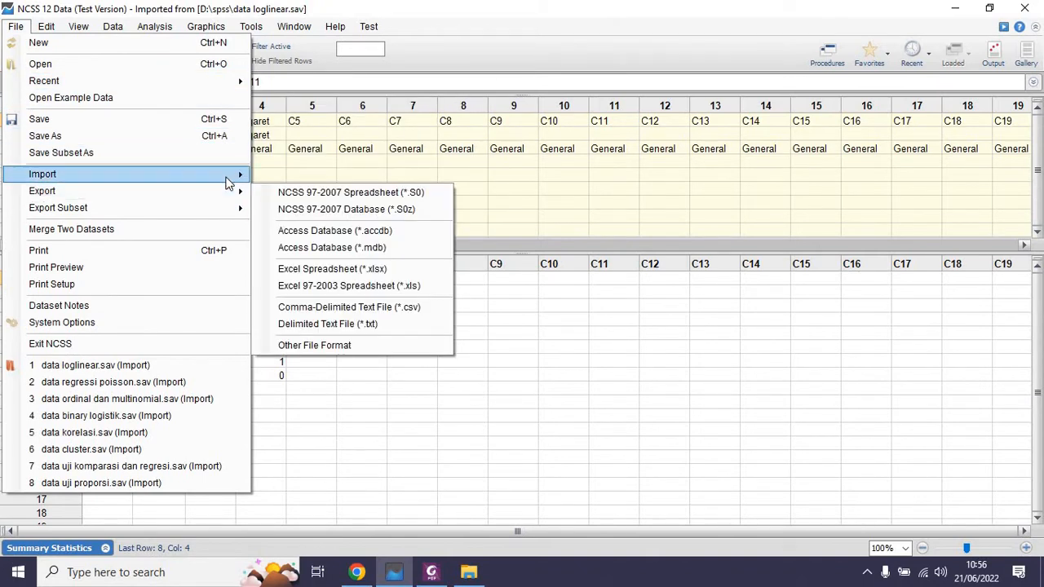
mouse_move(226, 175)
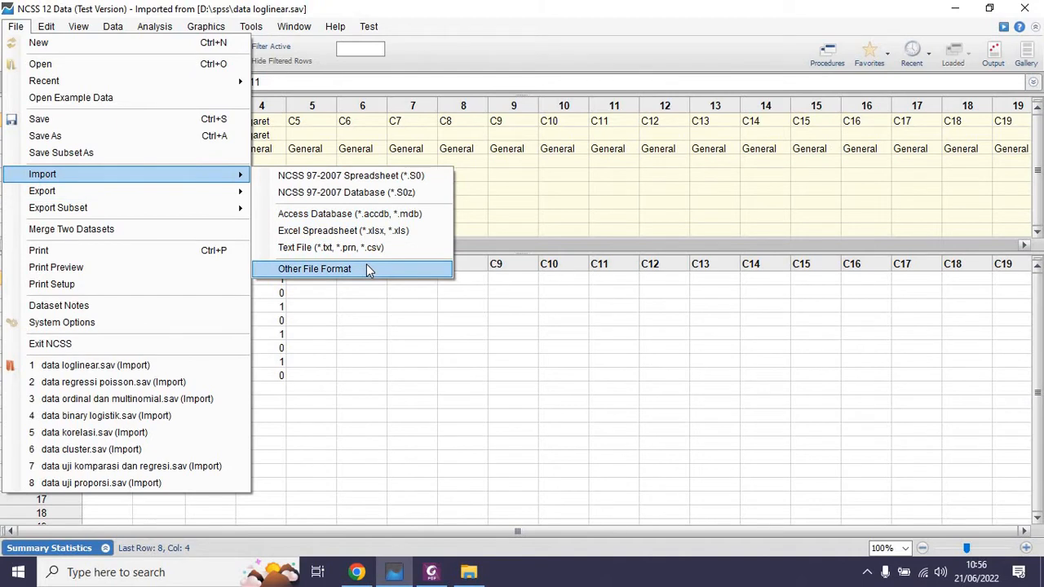
left_click(366, 268)
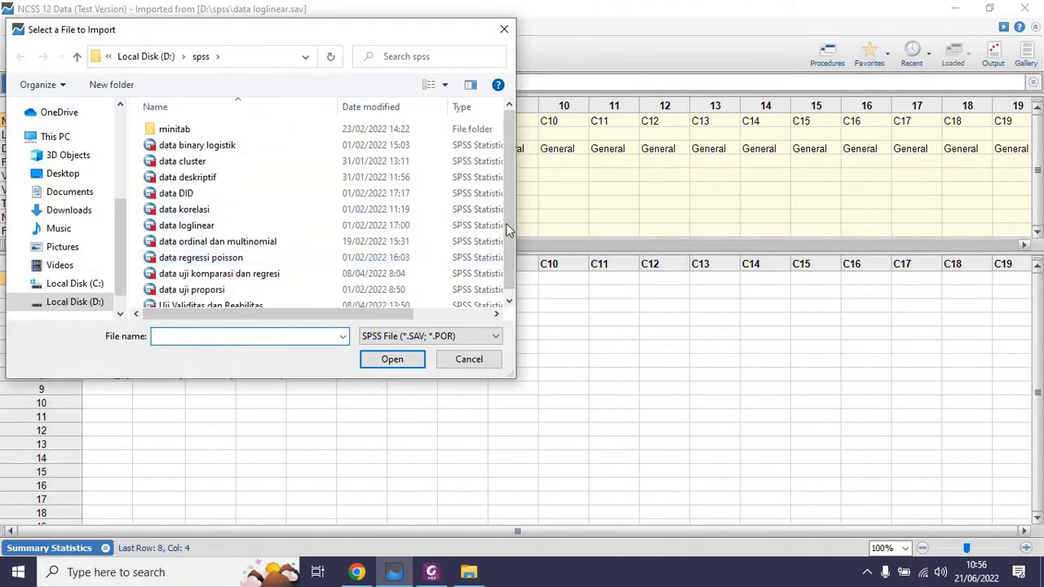
scroll(508, 250, "down", 1)
left_click(293, 299)
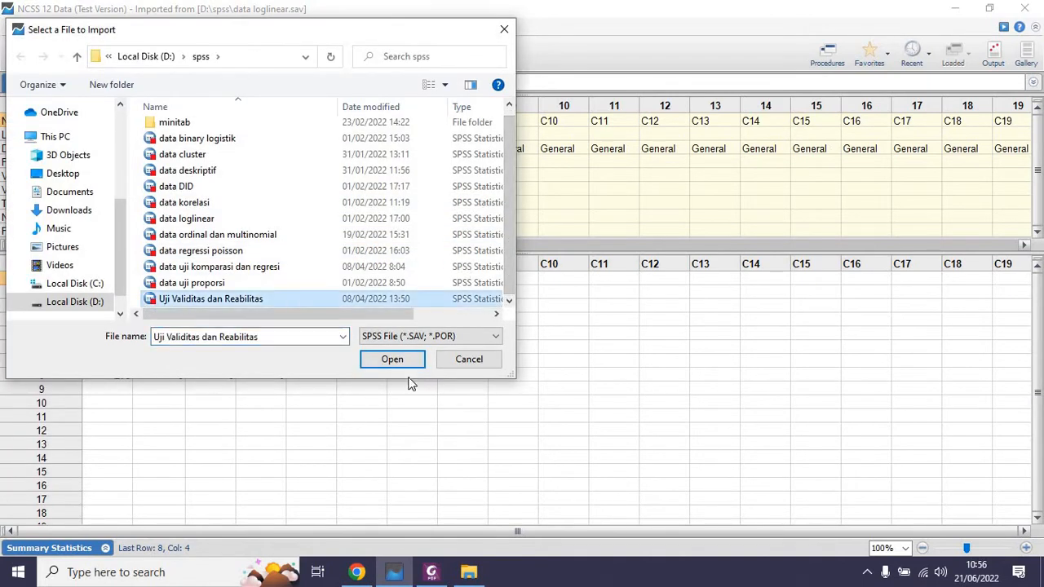
left_click(403, 365)
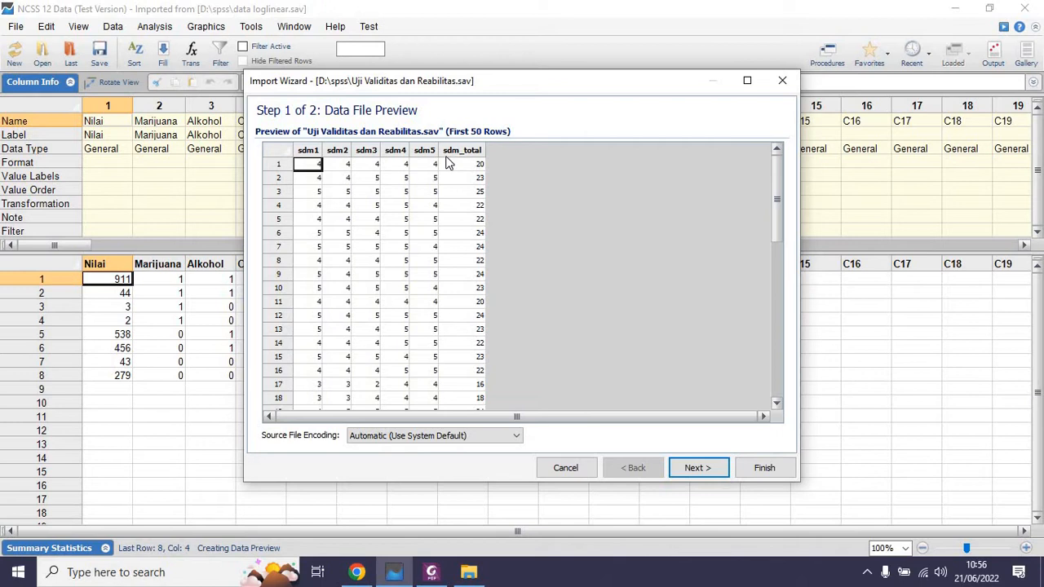
left_click(697, 468)
left_click(758, 468)
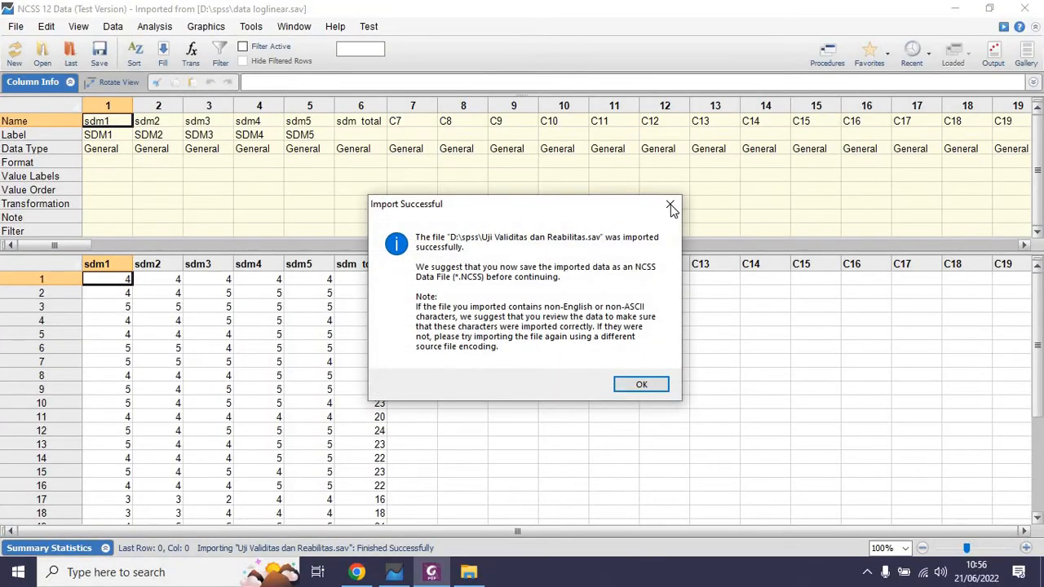
left_click(670, 206)
Step: Open the Correlation (Pearson, Spearman, Kendall's Tau) procedure
left_click(155, 26)
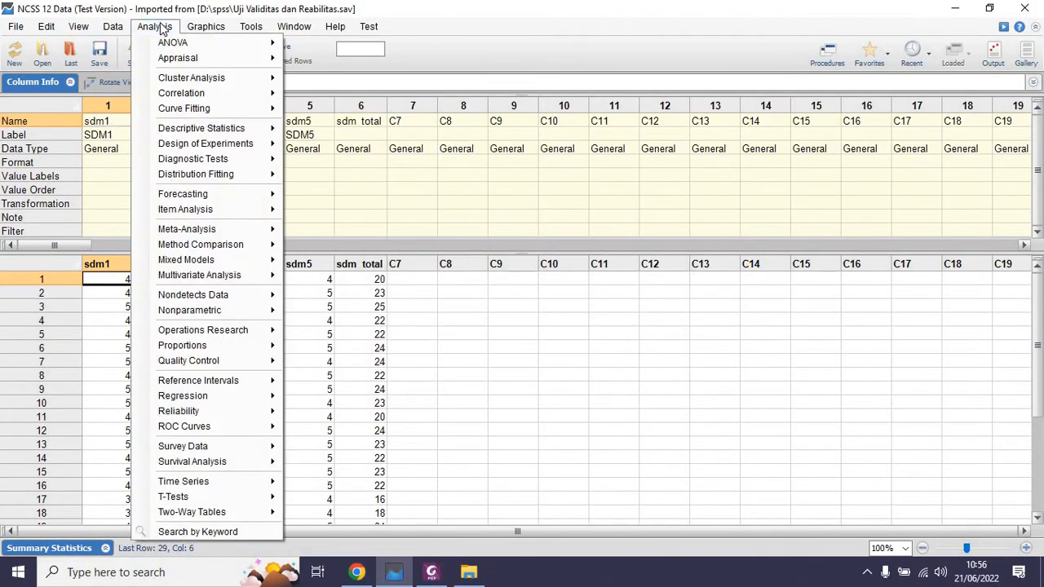
mouse_move(208, 94)
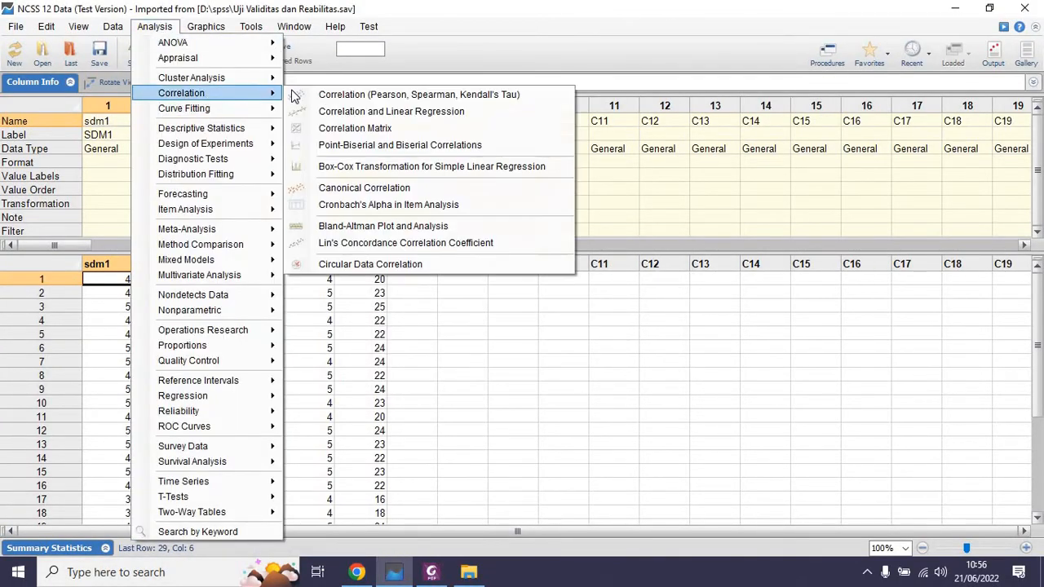
left_click(332, 95)
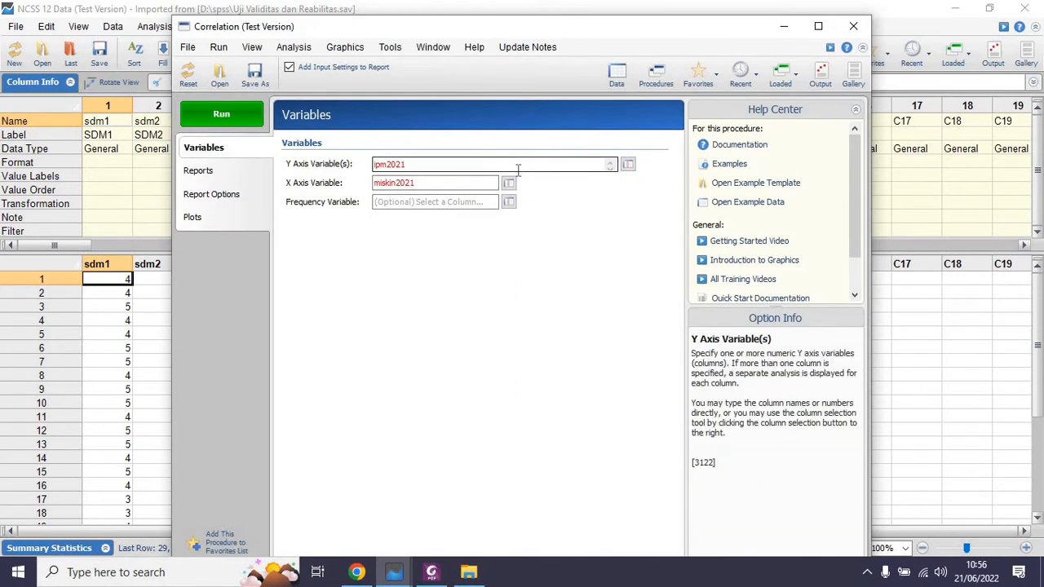
Step: Set sdm_total as the Y axis variable of the correlation
left_click(626, 166)
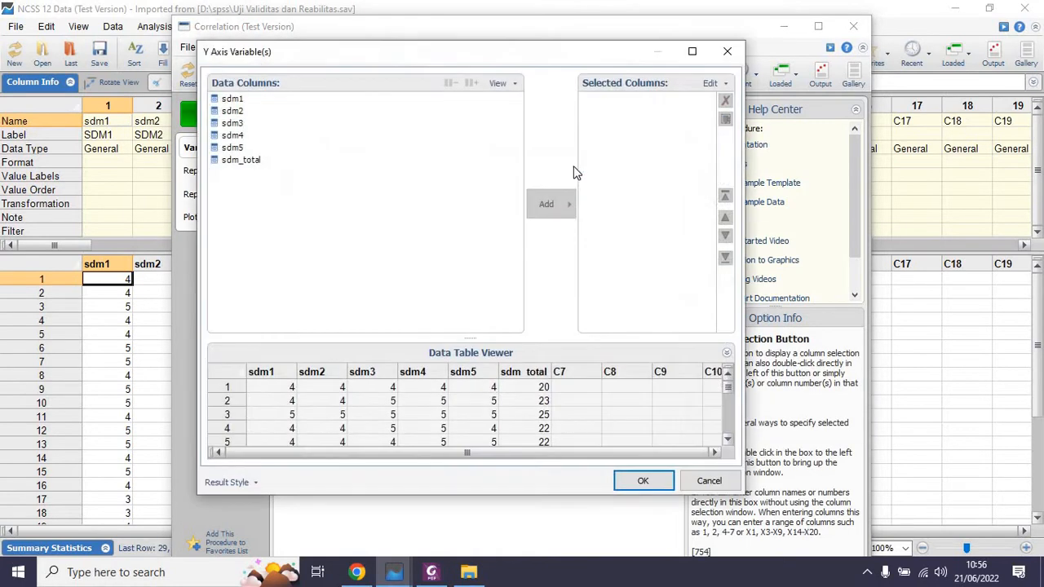
left_click(256, 160)
left_click(544, 203)
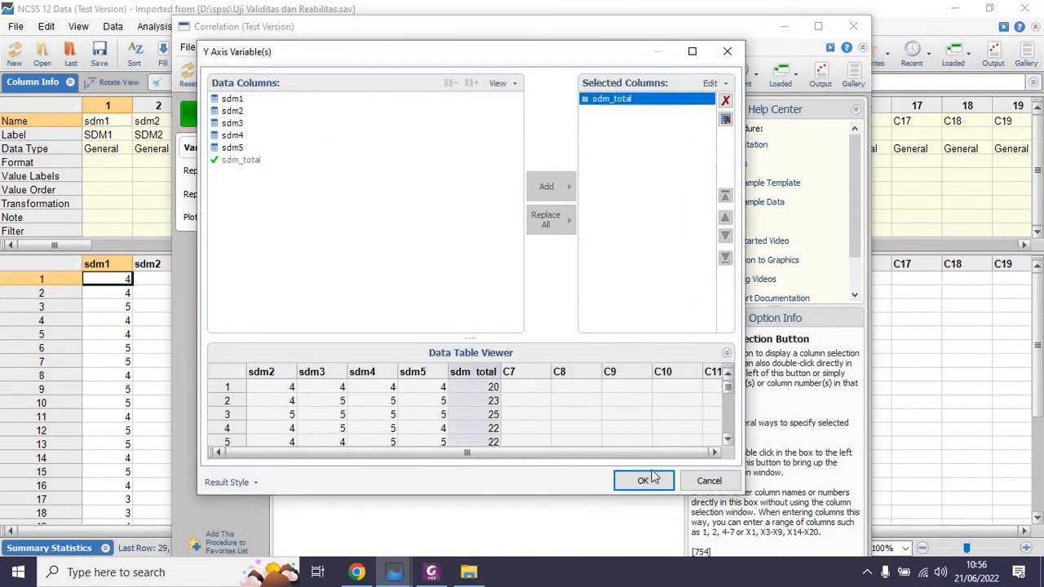
left_click(642, 480)
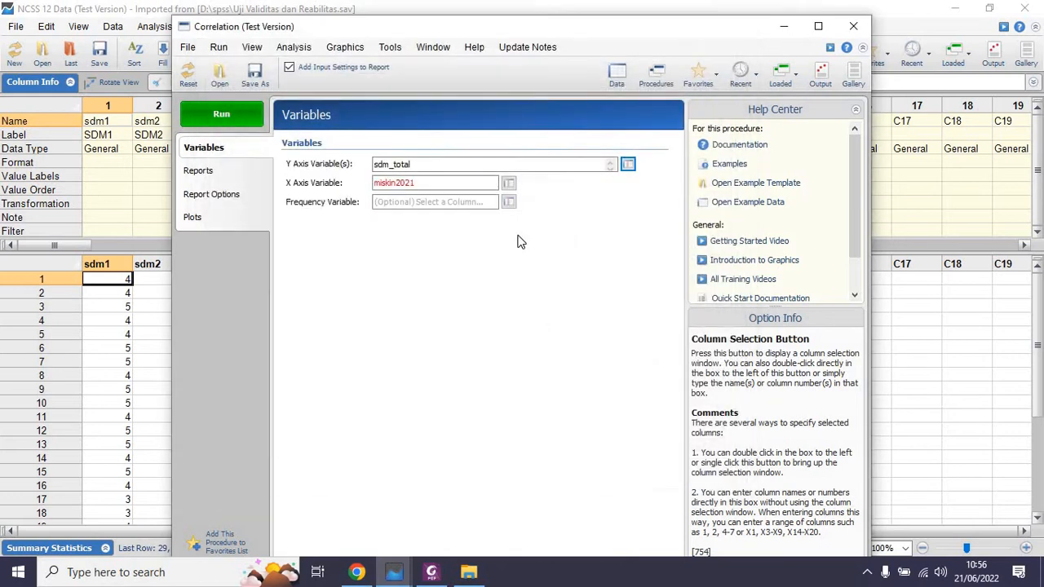
left_click(508, 182)
left_click(234, 99)
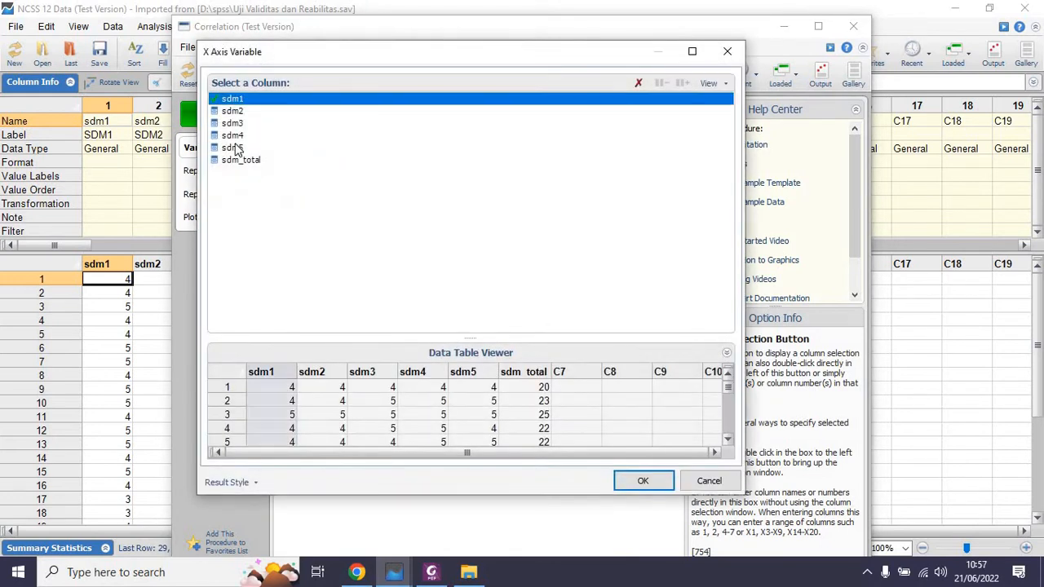
left_click(238, 147)
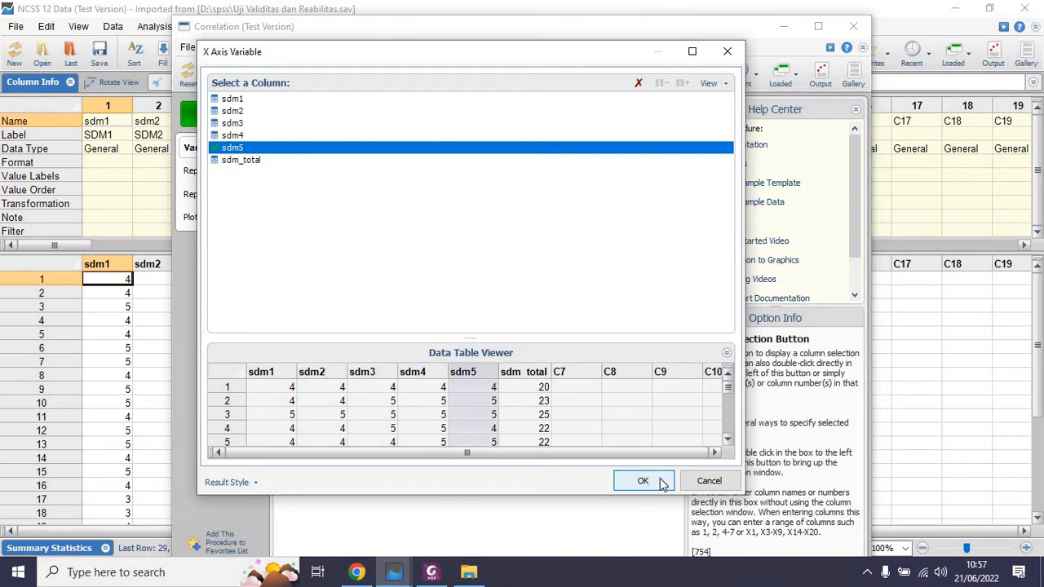
left_click(717, 478)
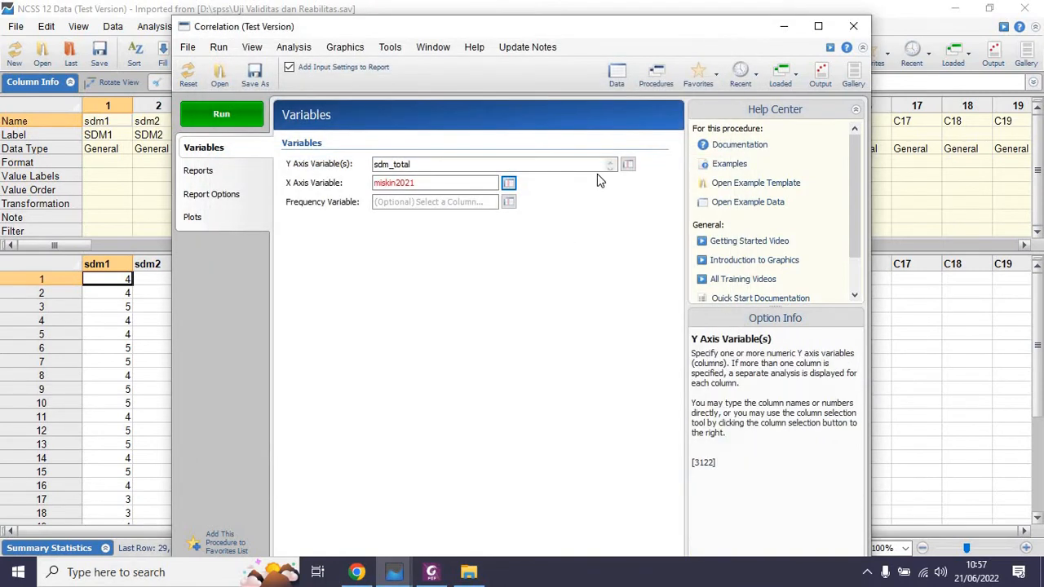
Step: Set sdm_total as the X axis variable of the correlation
left_click(508, 186)
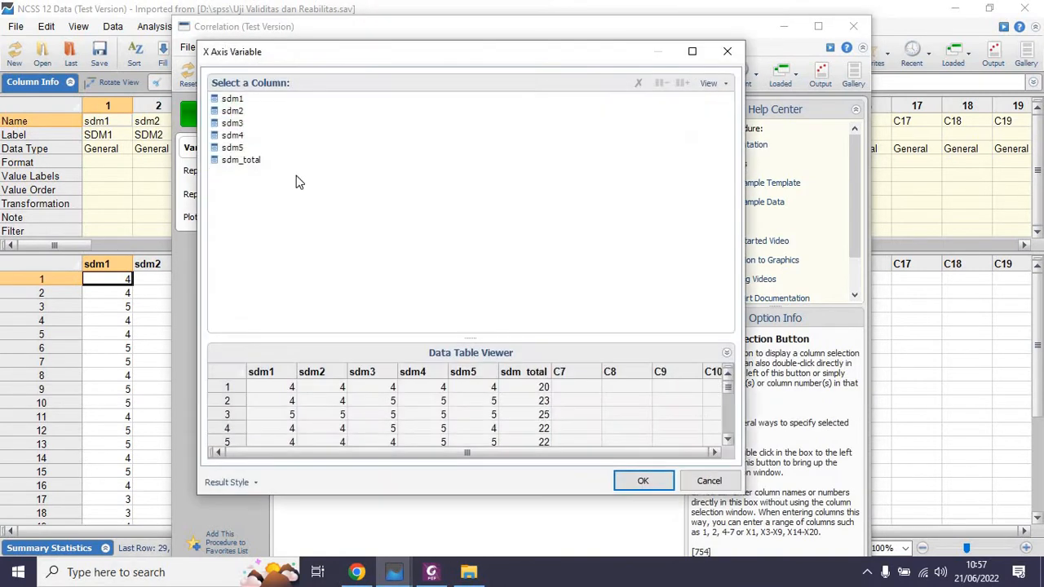
left_click(245, 161)
left_click(644, 481)
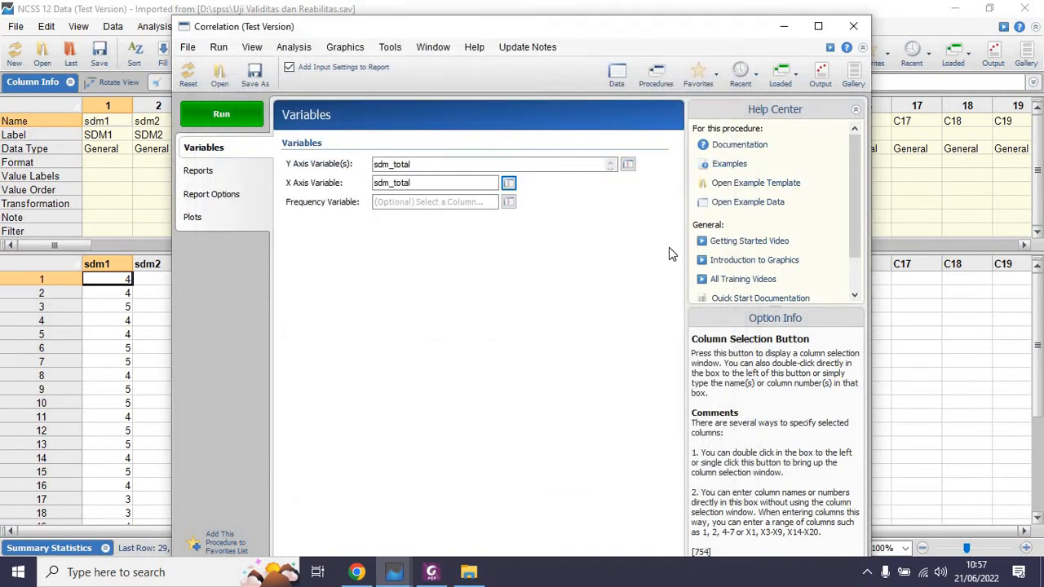
Step: Replace the Y axis variable with the five item columns sdm1, sdm2, sdm3, sdm4 and sdm5
left_click(627, 166)
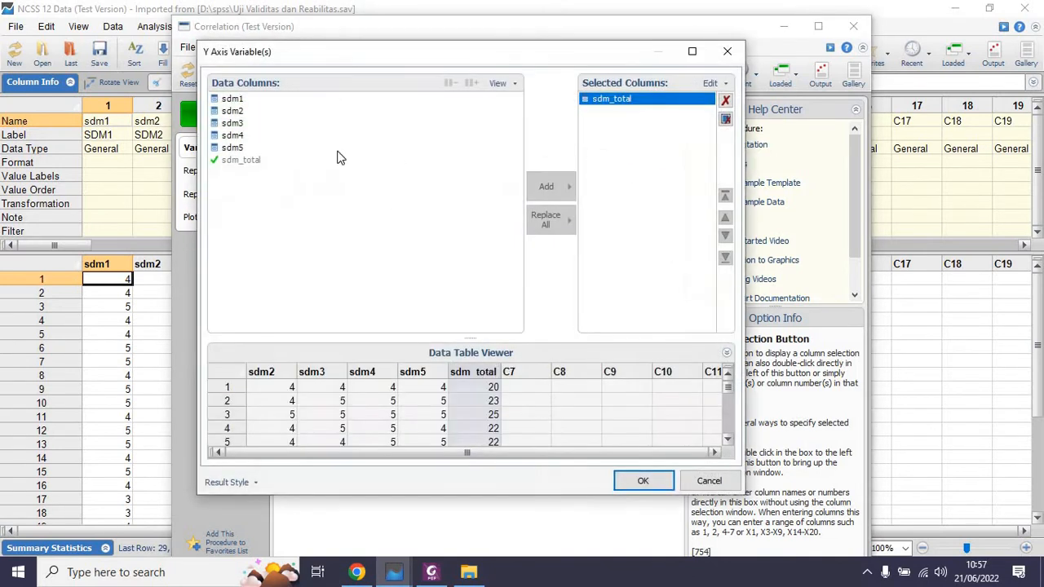
left_click(230, 102)
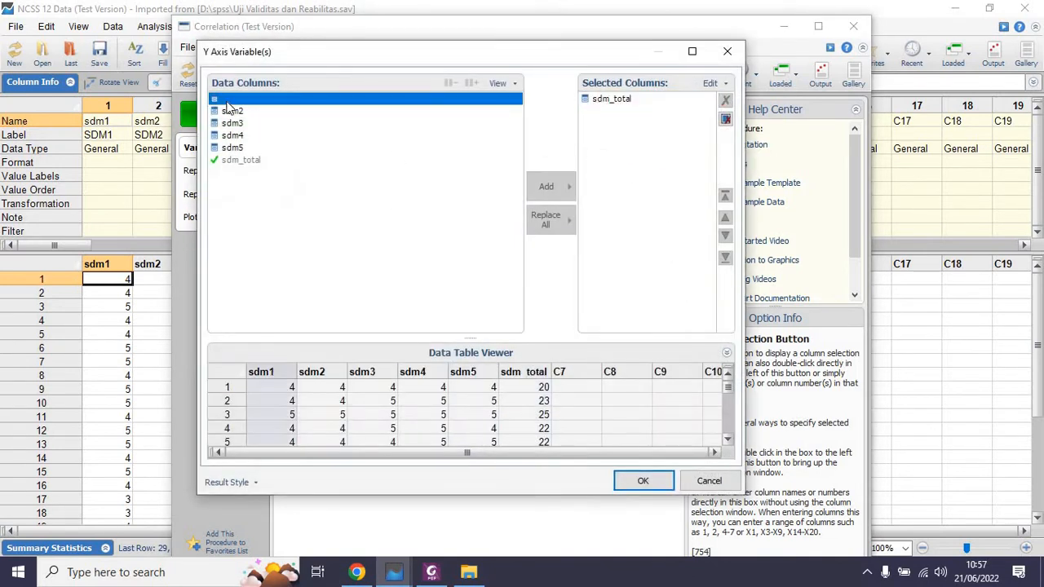
left_click(230, 149, "shift")
left_click(549, 186)
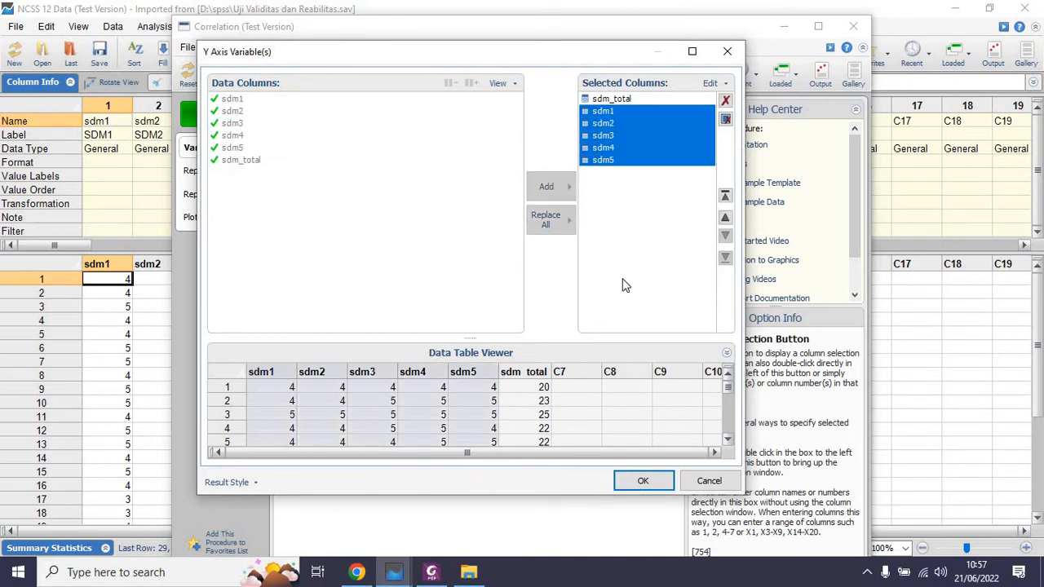
left_click(631, 101)
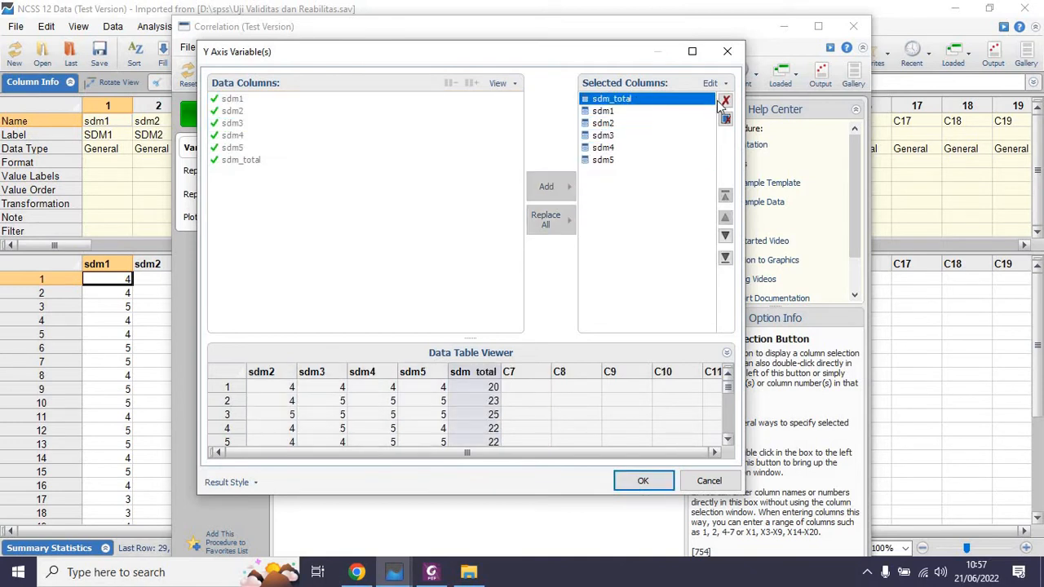
left_click(725, 101)
left_click(641, 481)
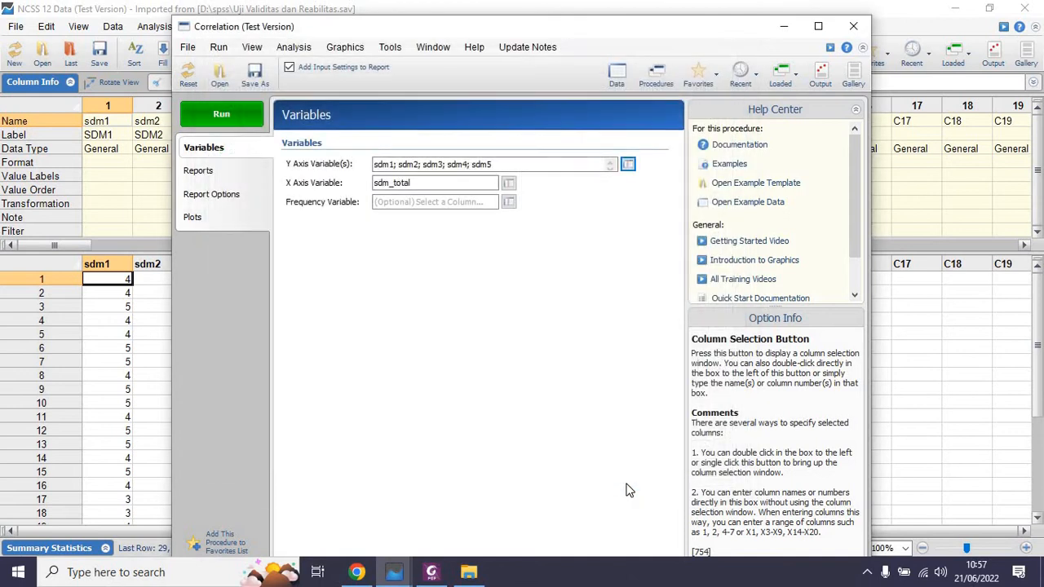
Step: Run the correlation, examine the report's Run Summary and Column Summary sections in the maximized output, and close the output
left_click(235, 117)
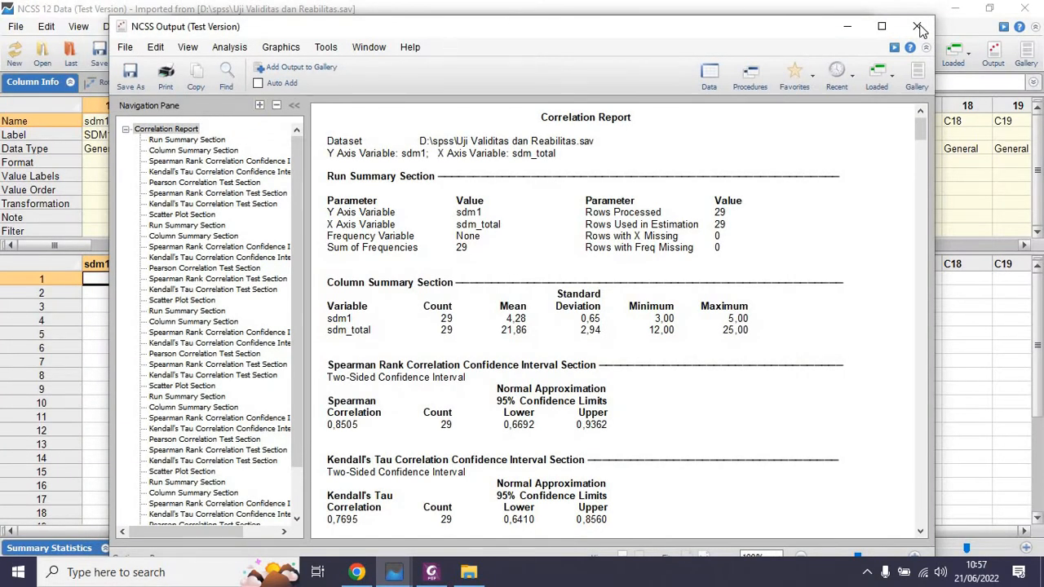
left_click(881, 26)
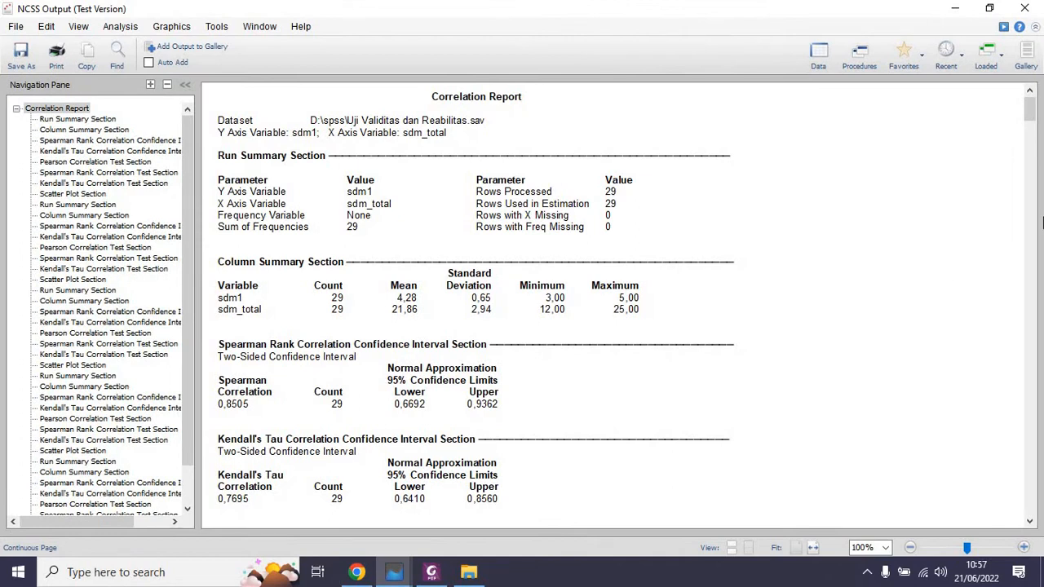
left_click(103, 120)
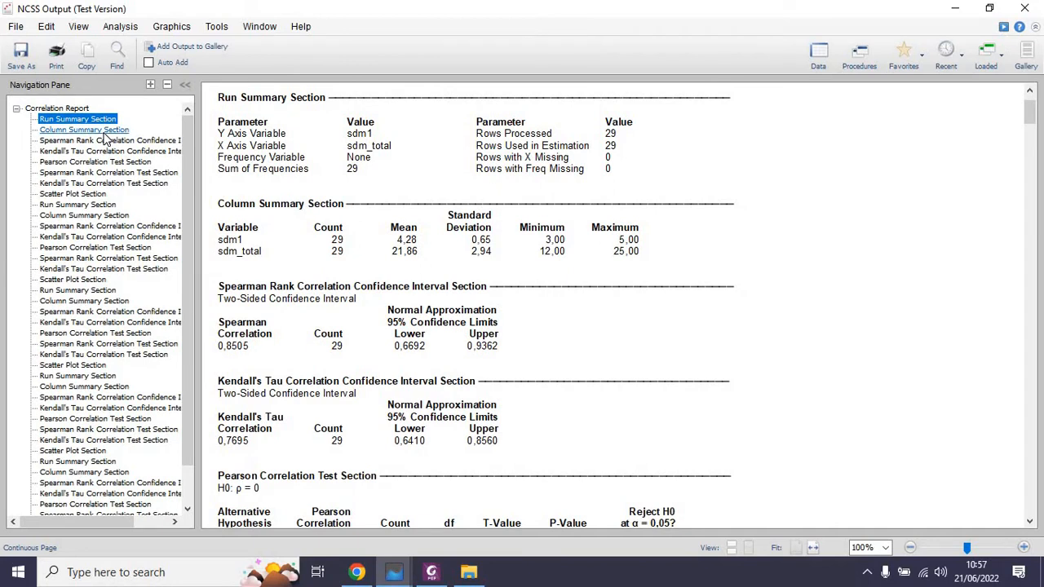
left_click(102, 131)
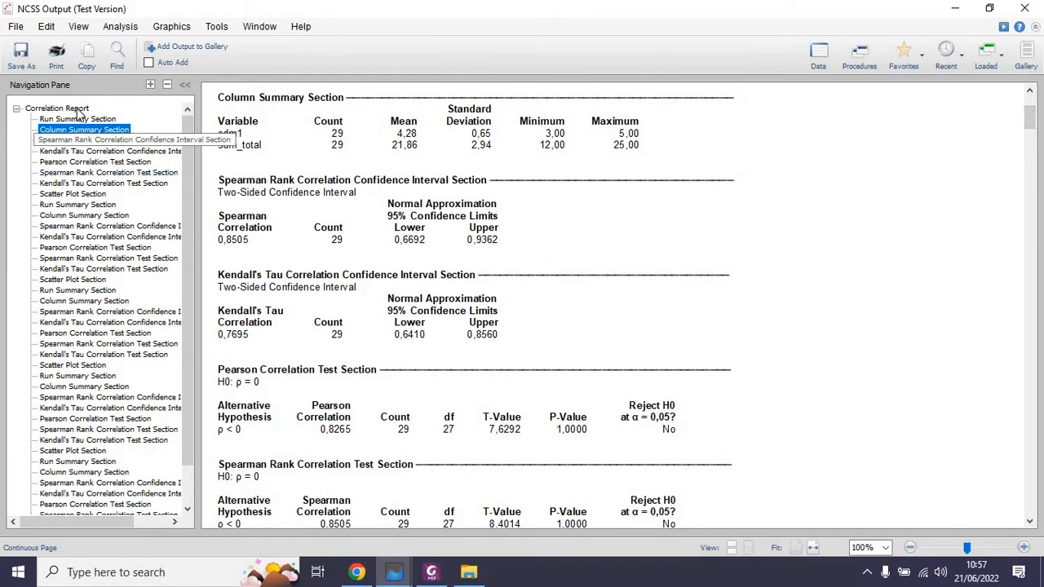
left_click(1029, 8)
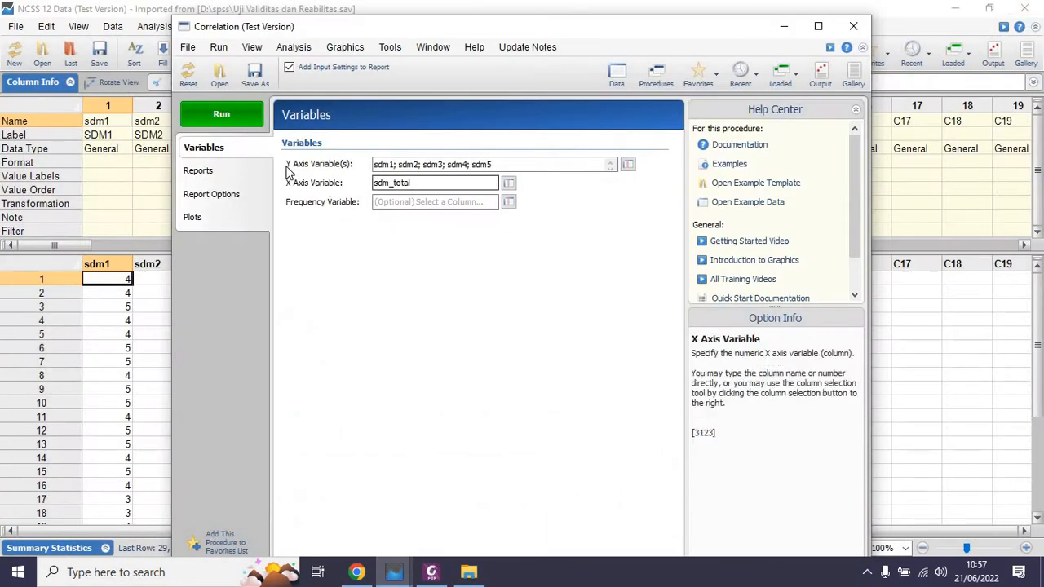
Step: In the report options, disable Run Summary and all Spearman and Kendall's Tau intervals and tests, and enable Pearson Correlation Confidence Intervals
left_click(221, 172)
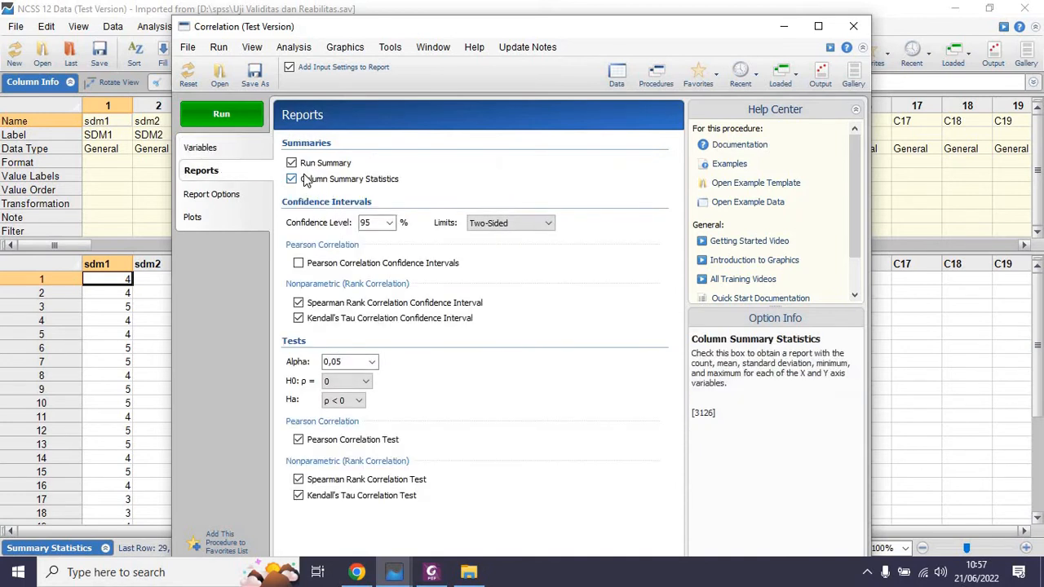
left_click(292, 163)
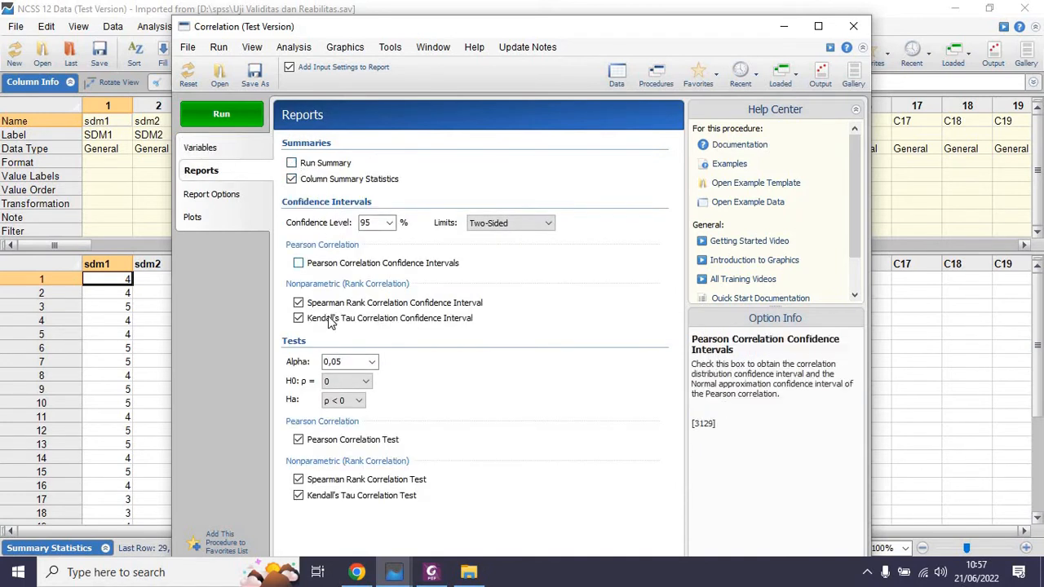
left_click(299, 303)
left_click(298, 318)
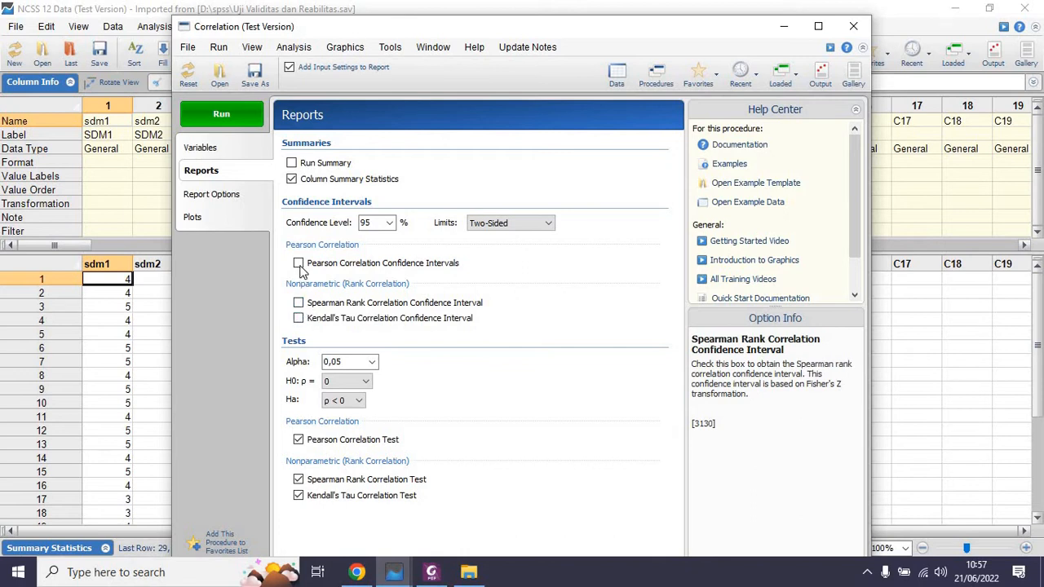
left_click(298, 263)
left_click(299, 481)
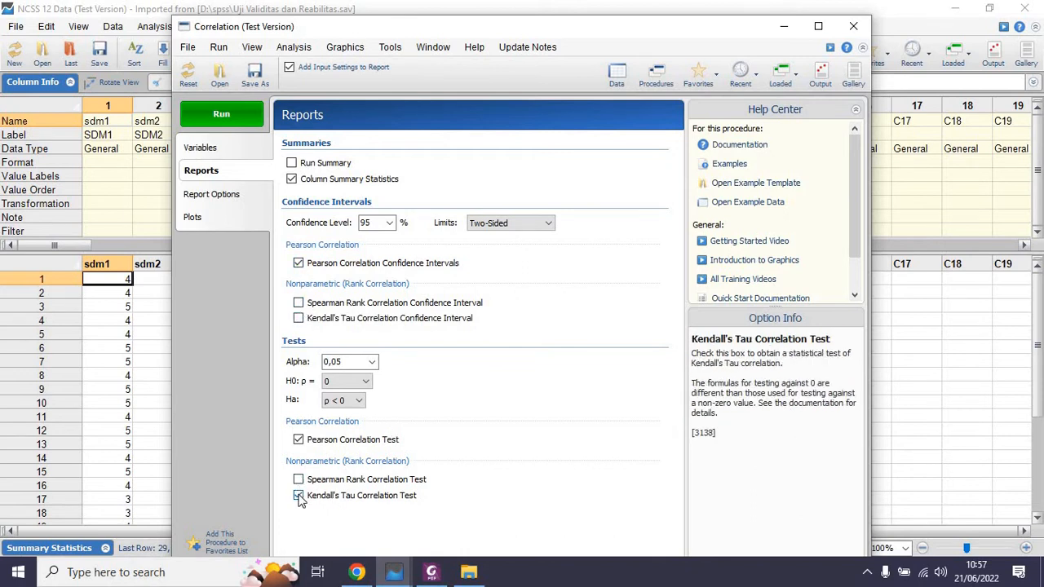
left_click(298, 494)
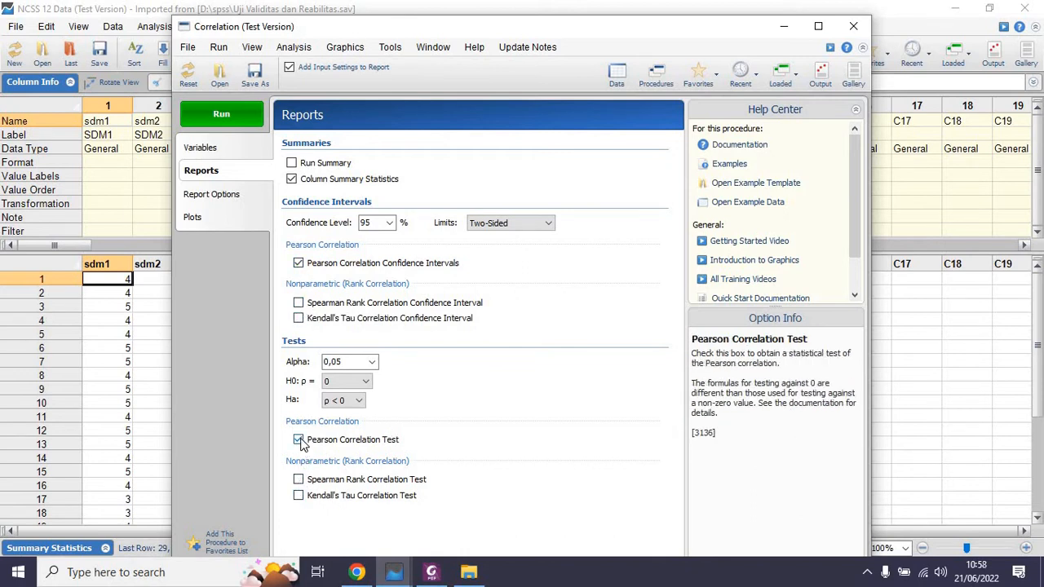
Step: Disable Pearson Correlation Confidence Intervals and Column Summary Statistics, run the correlation, examine the Pearson test section, and close the output
left_click(298, 263)
left_click(292, 179)
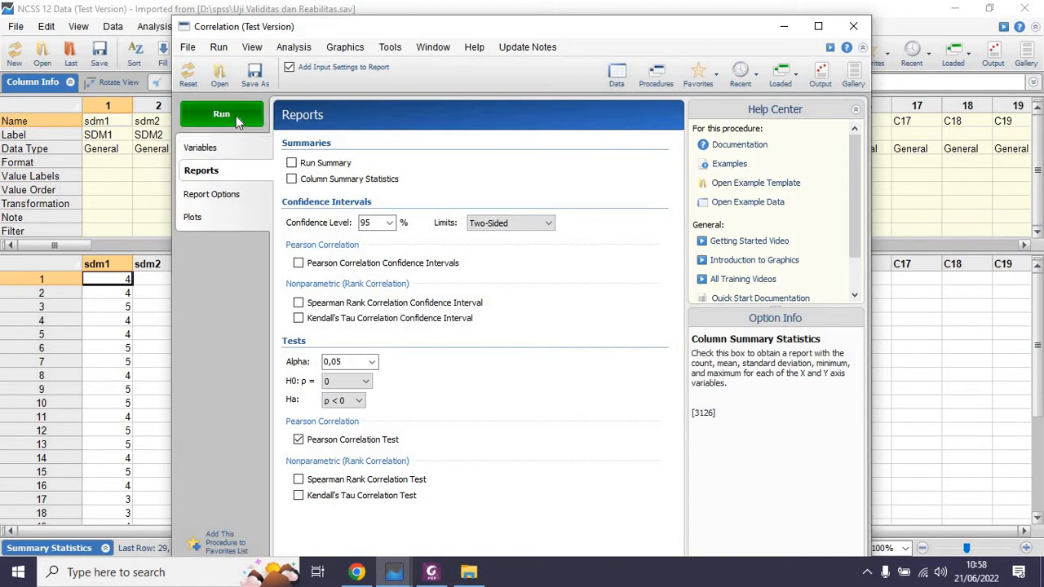
left_click(235, 114)
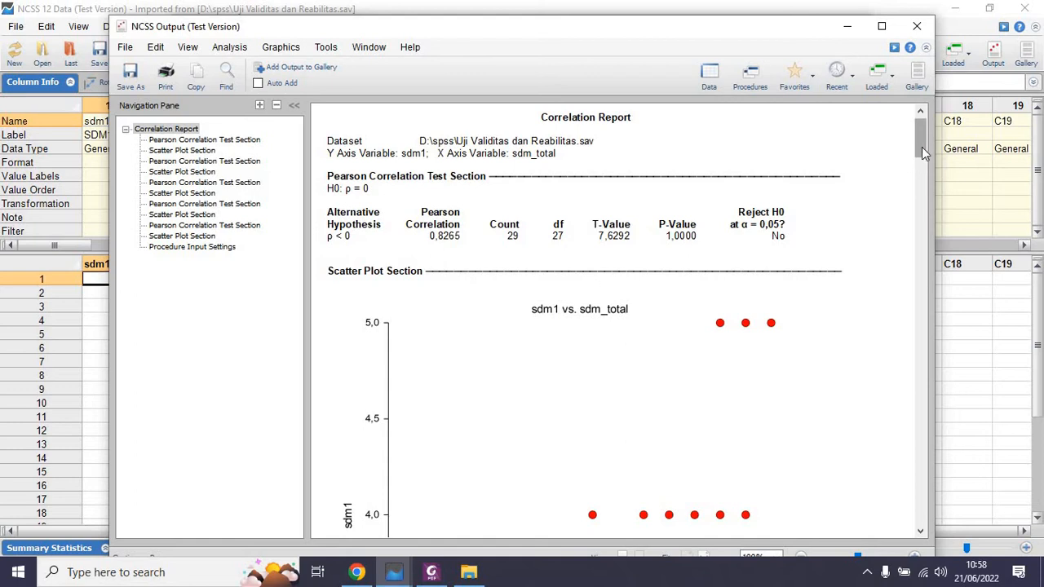
left_click_drag(921, 148, 914, 49)
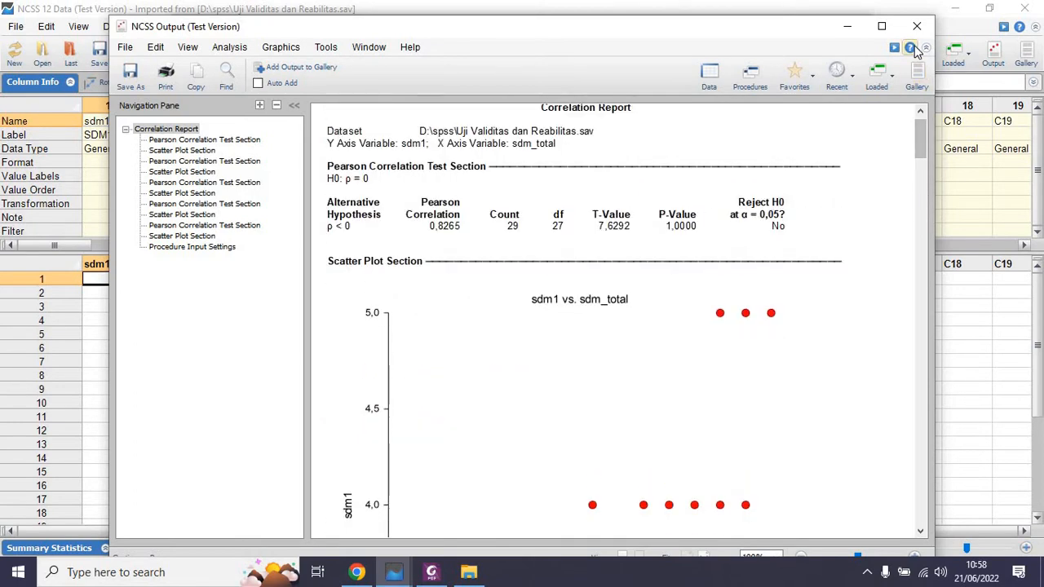
left_click(917, 26)
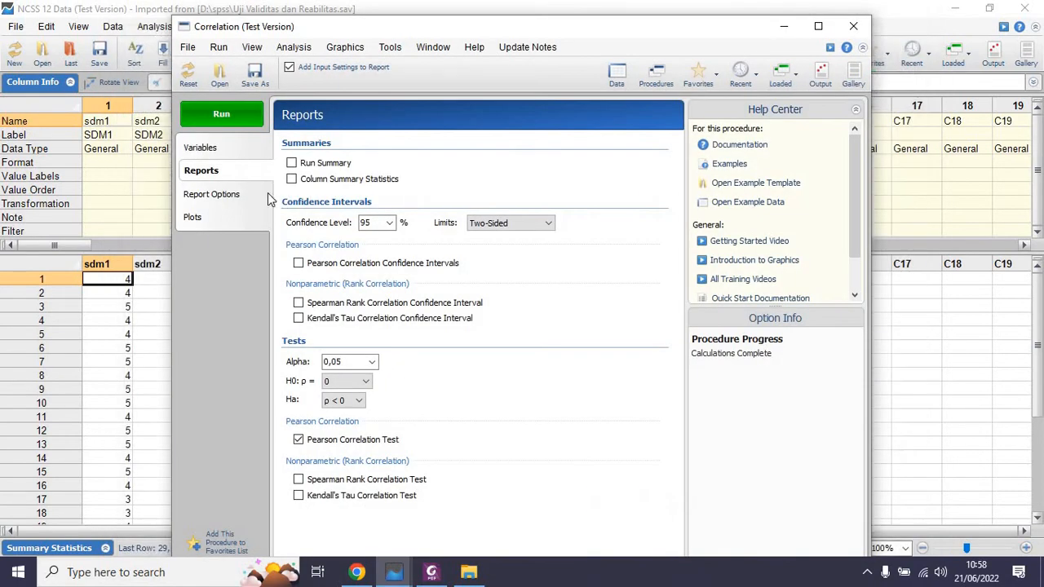
Step: Set the alternative hypothesis to ρ ≠ 0, rerun the correlation, examine the Pearson Correlation Test section for sdm1, and close the output
left_click(332, 401)
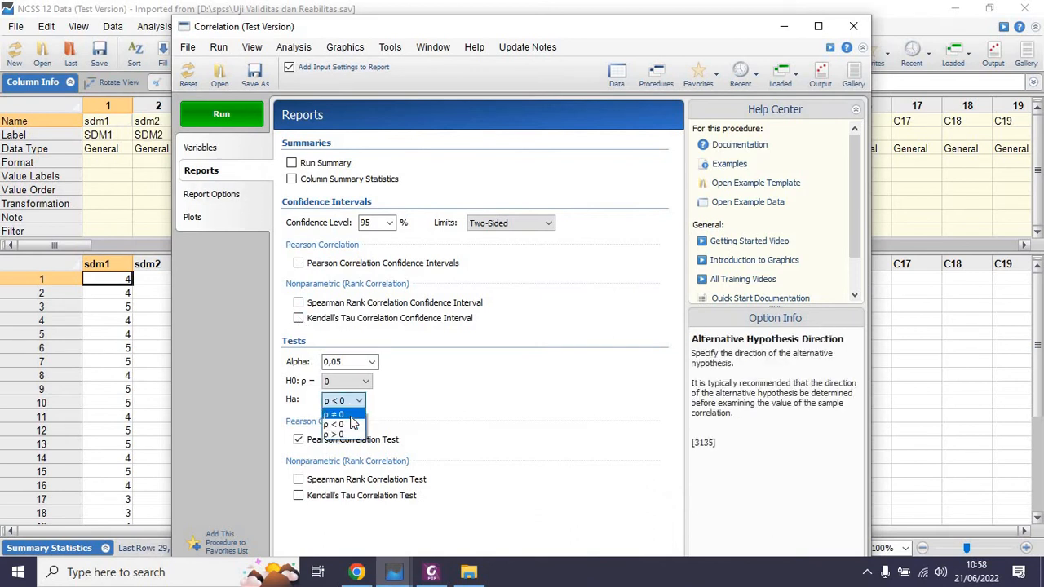
left_click(350, 416)
left_click(225, 115)
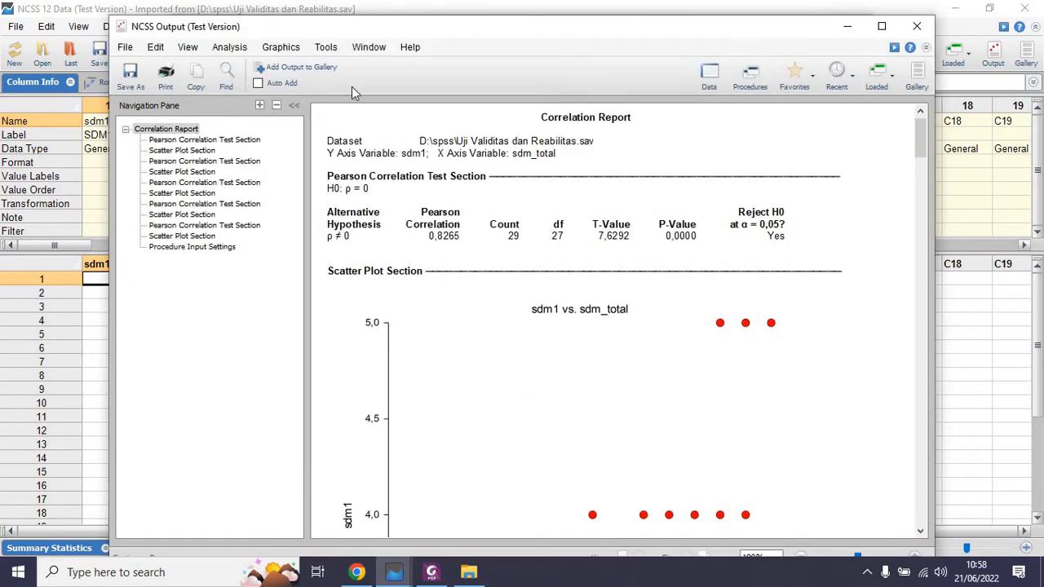
left_click_drag(919, 150, 919, 154)
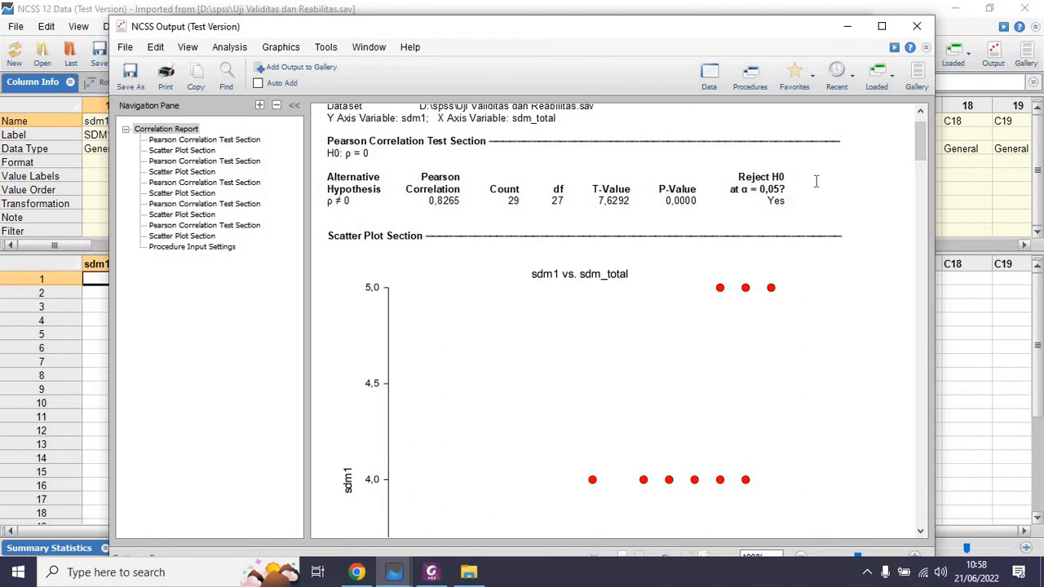
left_click_drag(923, 189, 895, 117)
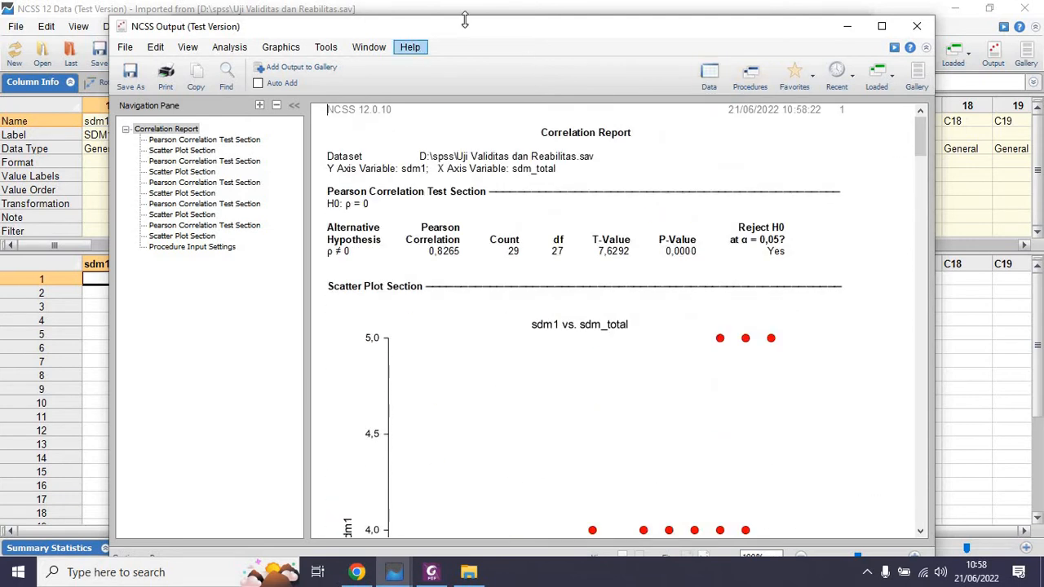
left_click(915, 27)
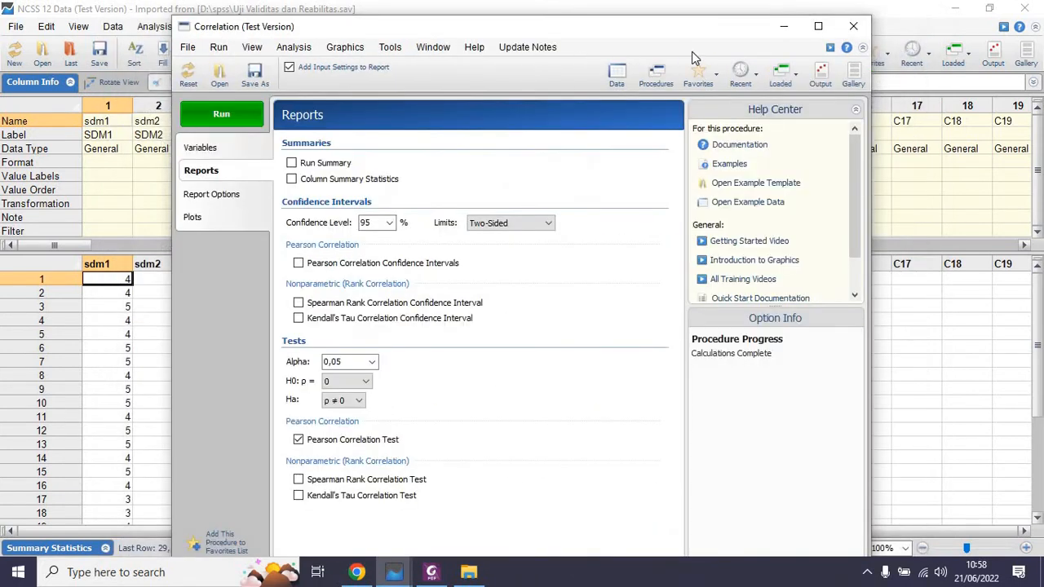
Step: Close the Correlation procedure and open the Item Analysis procedure for the reliability test
left_click(853, 26)
left_click(155, 26)
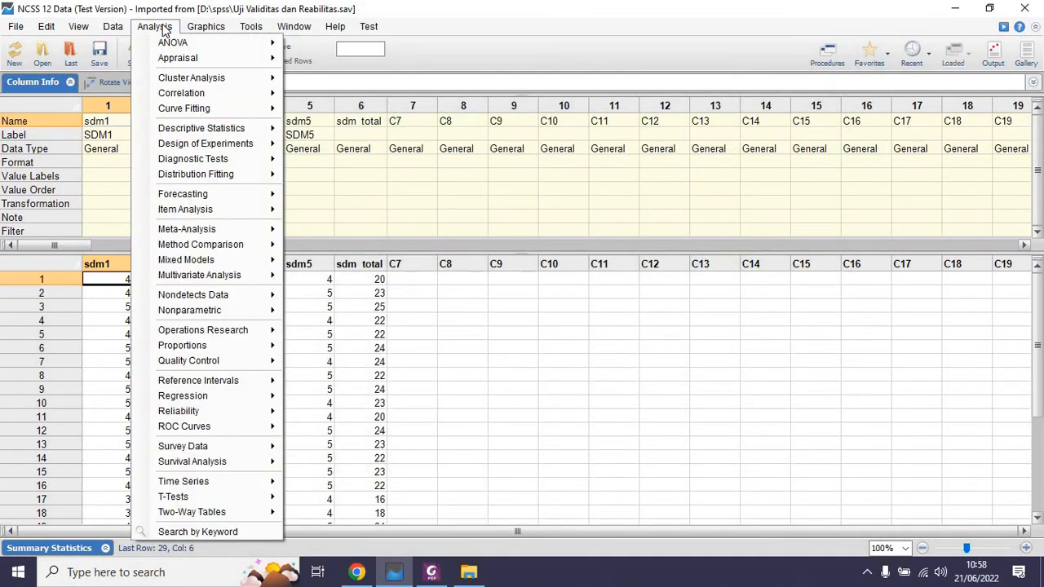
mouse_move(249, 210)
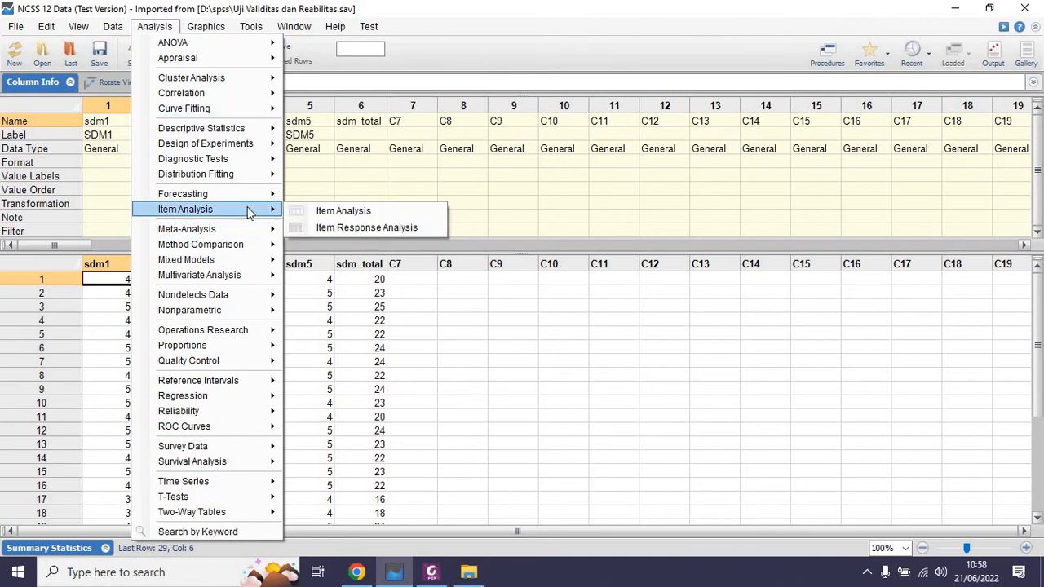
left_click(344, 212)
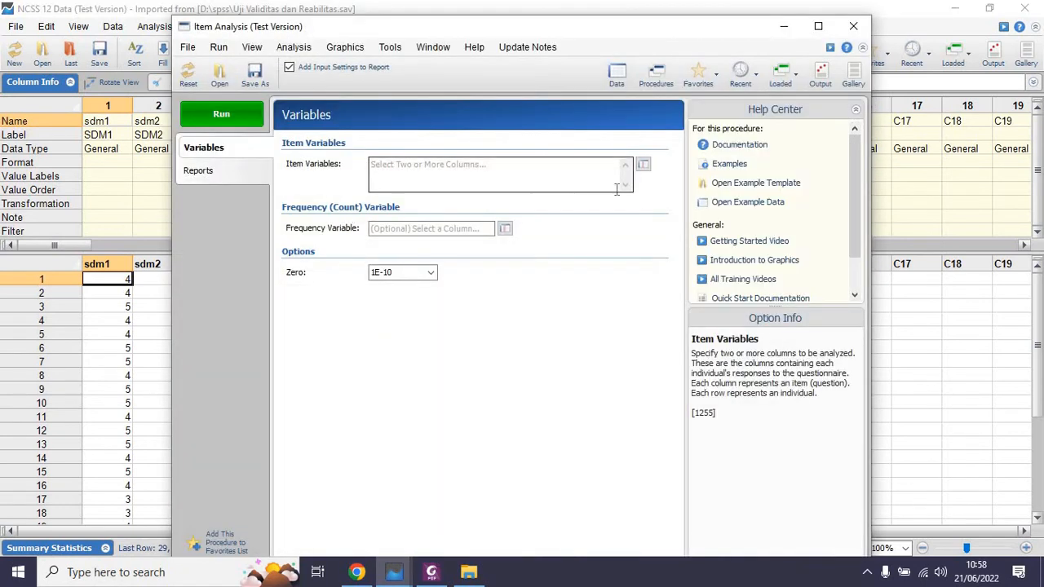
Step: Set sdm1, sdm2, sdm3, sdm4 and sdm5 as the item variables of the Item Analysis
left_click(643, 165)
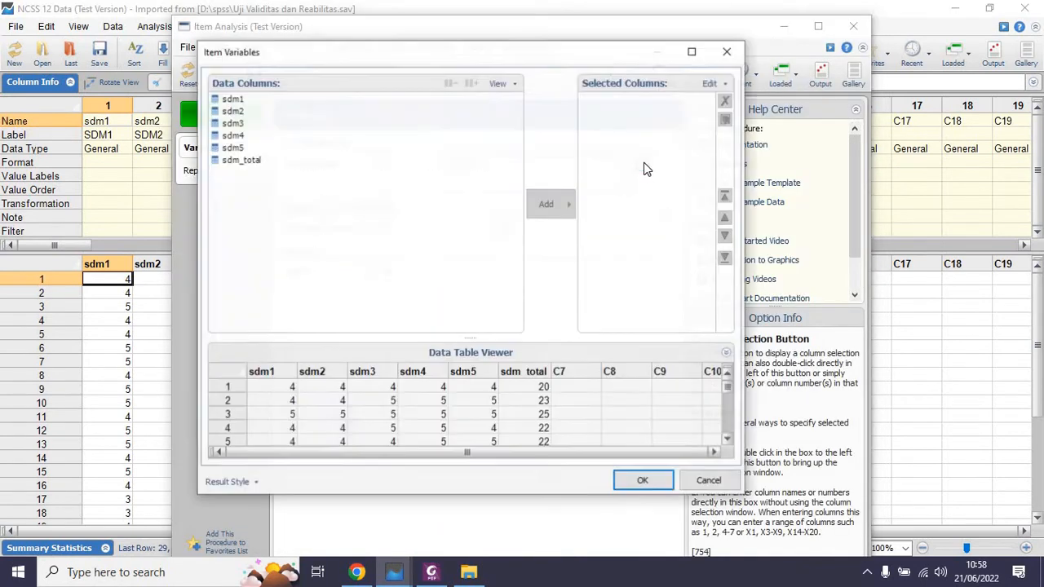
left_click(244, 99)
left_click(238, 149, "shift")
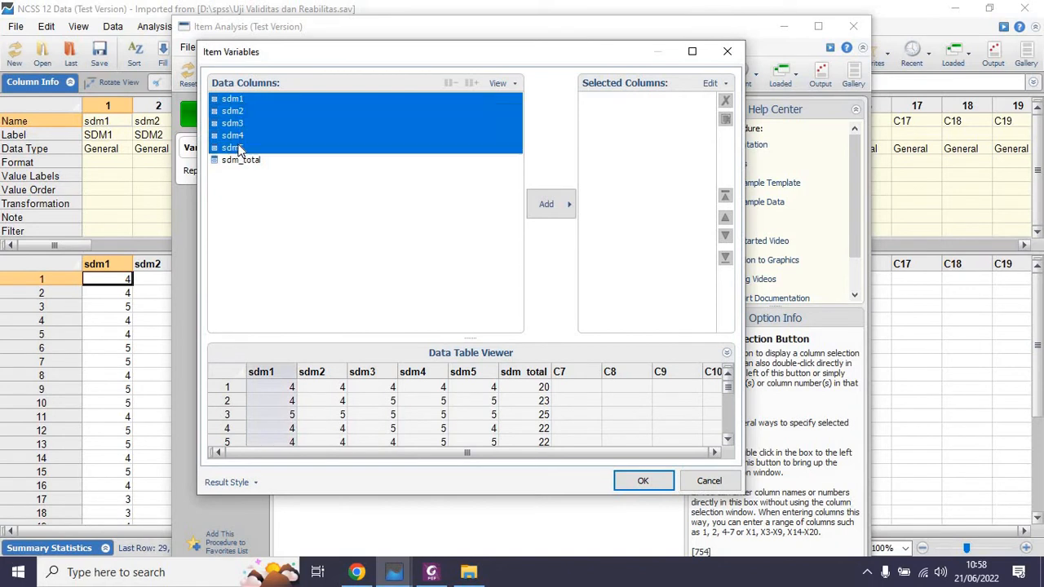
left_click(548, 205)
left_click(643, 480)
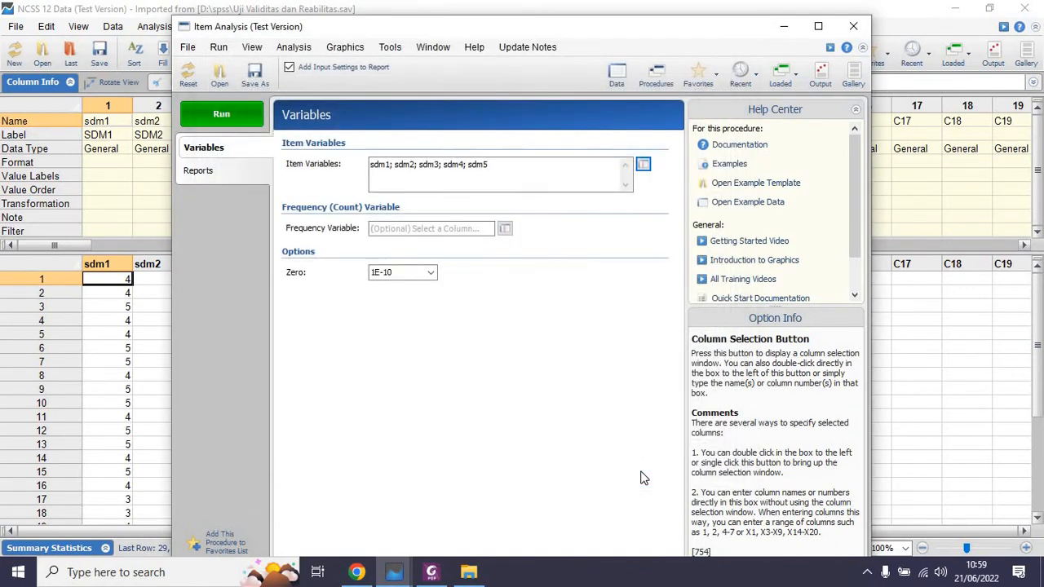
Step: Check the selected reports, run the Item Analysis, and highlight the total Coef Alpha value in the Reliability Section
left_click(232, 173)
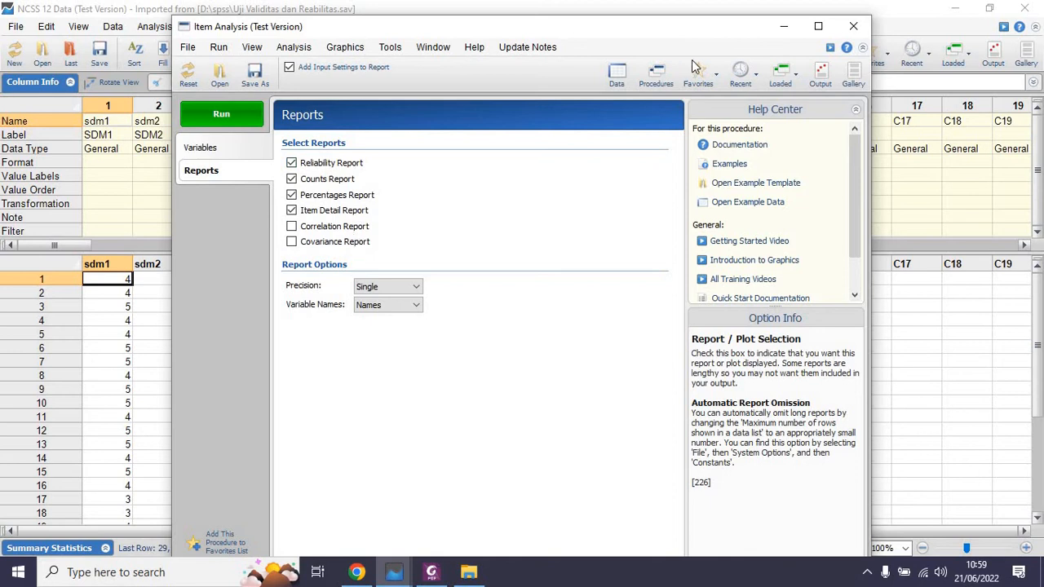
left_click(232, 116)
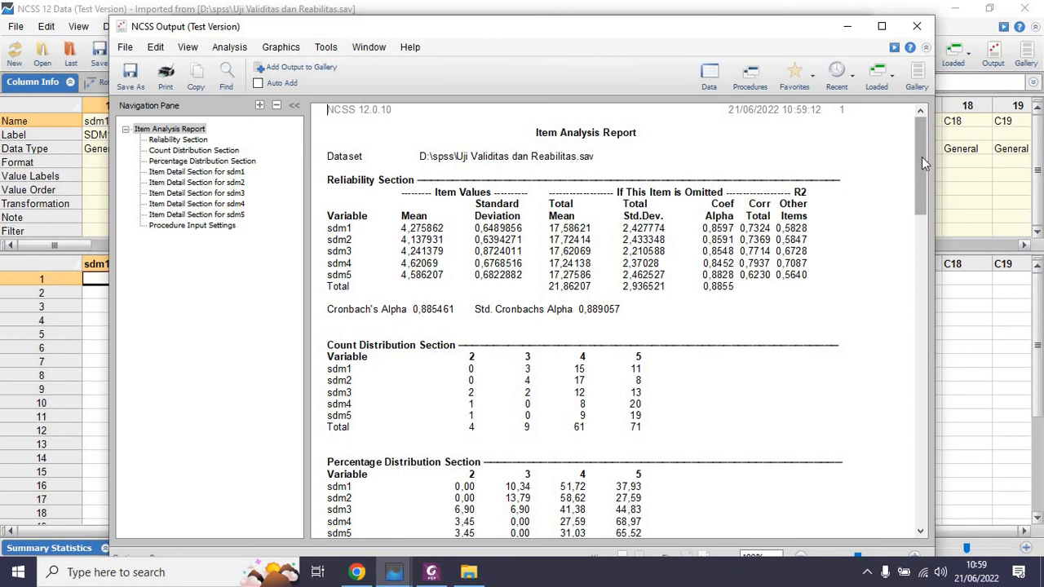
mouse_move(923, 140)
left_mouse_down()
mouse_move(928, 205)
mouse_move(917, 134)
left_mouse_up()
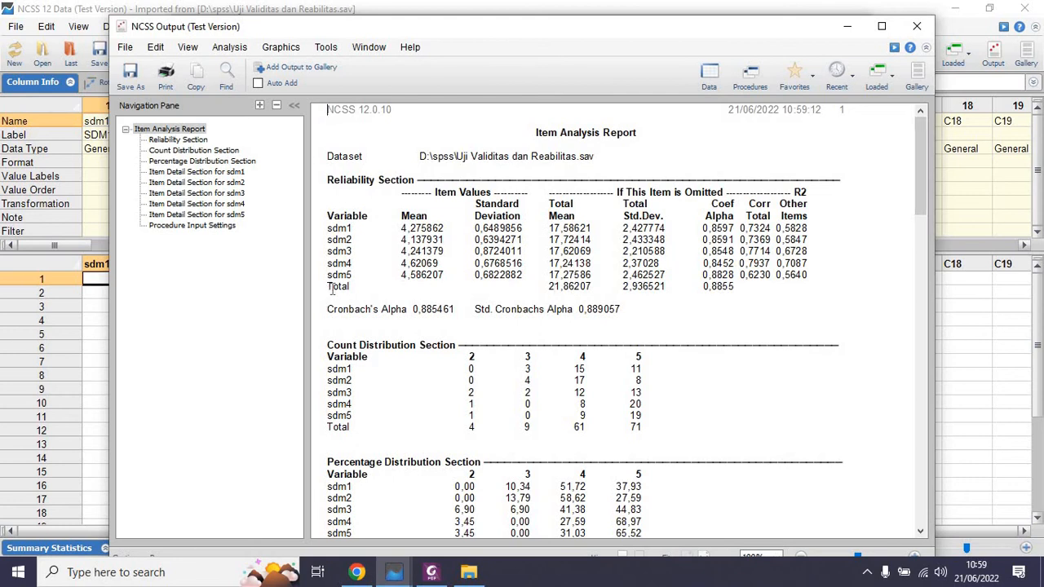
left_click_drag(332, 289, 384, 285)
left_click_drag(700, 289, 758, 281)
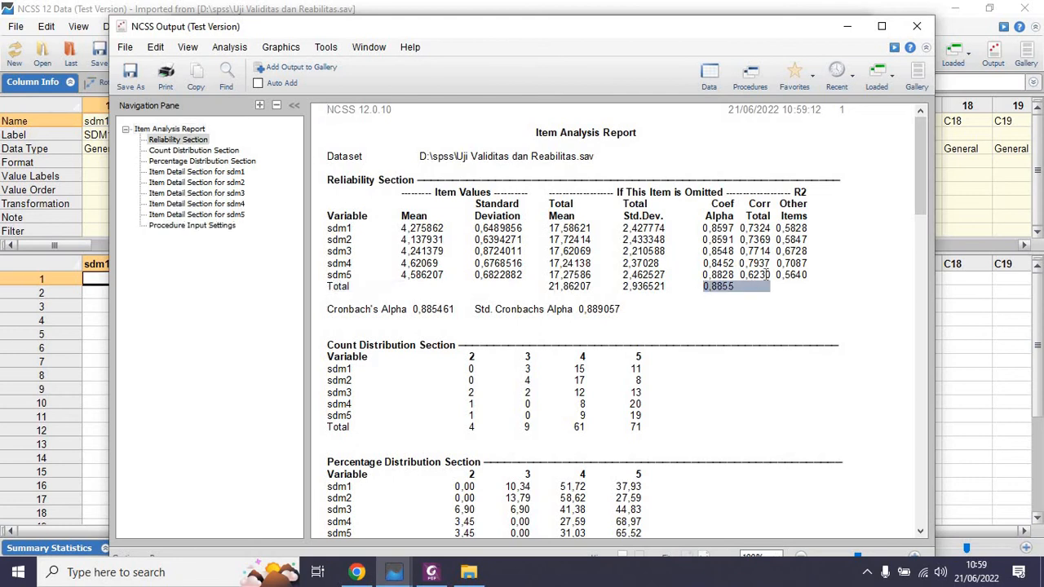
Step: Review the count distribution, percentage distribution and item detail sections of the Item Analysis report, return to its beginning, and close the output
left_click_drag(919, 192, 928, 246)
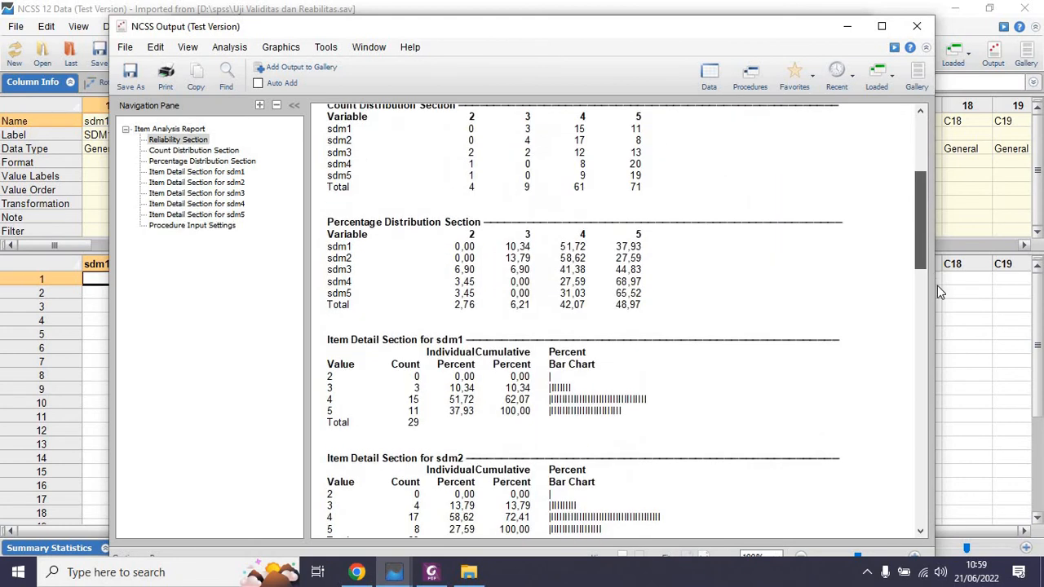
scroll(937, 292, "down", 10)
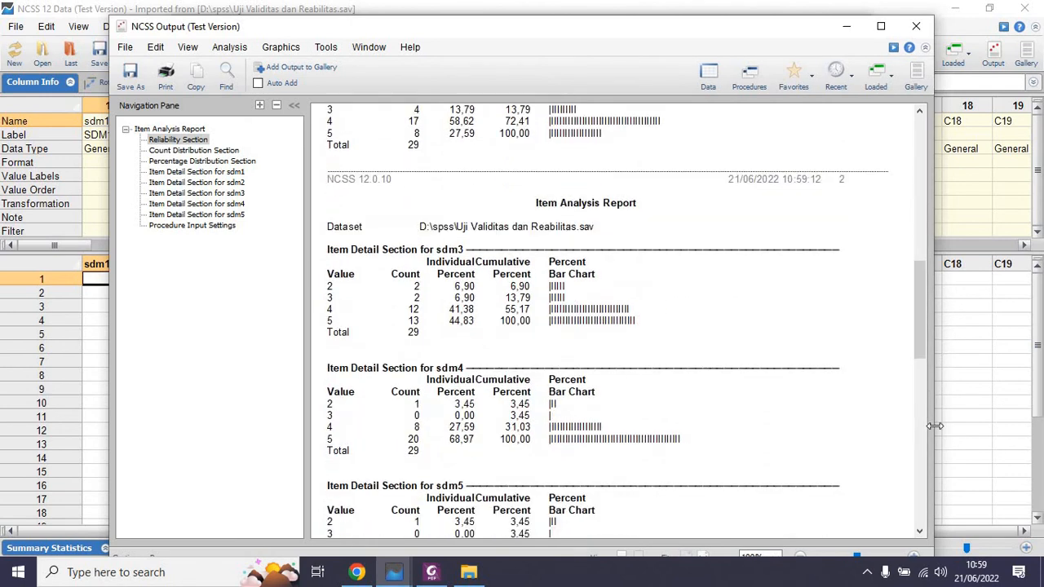
left_click_drag(928, 391, 920, 391)
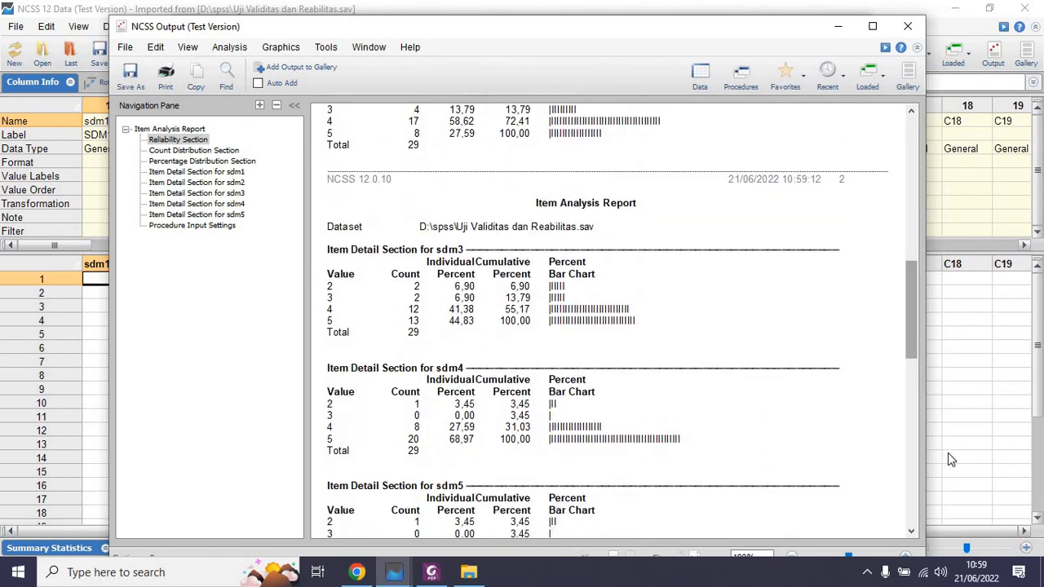
left_click_drag(947, 452, 928, 162)
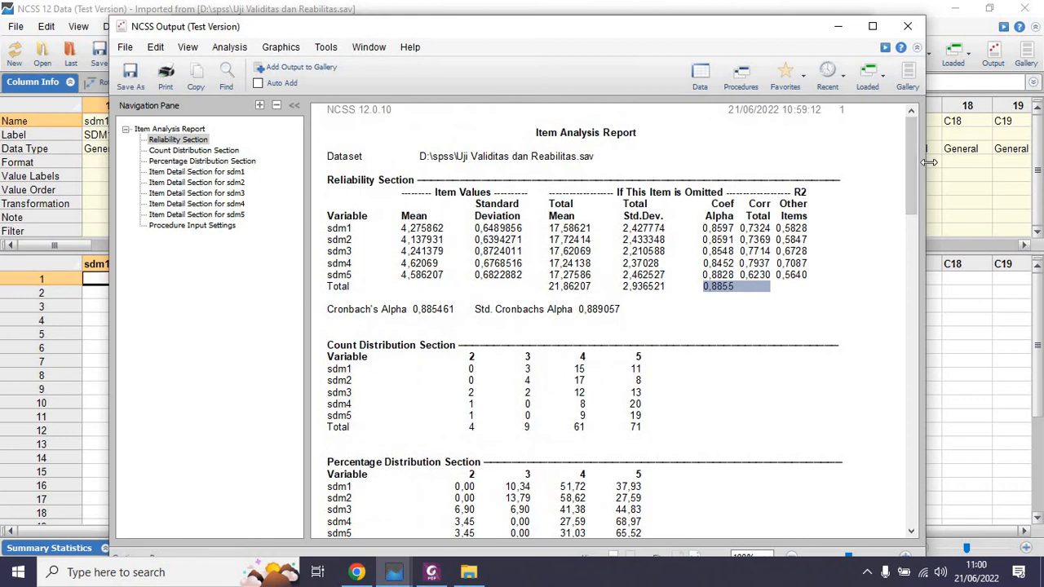
left_click(906, 27)
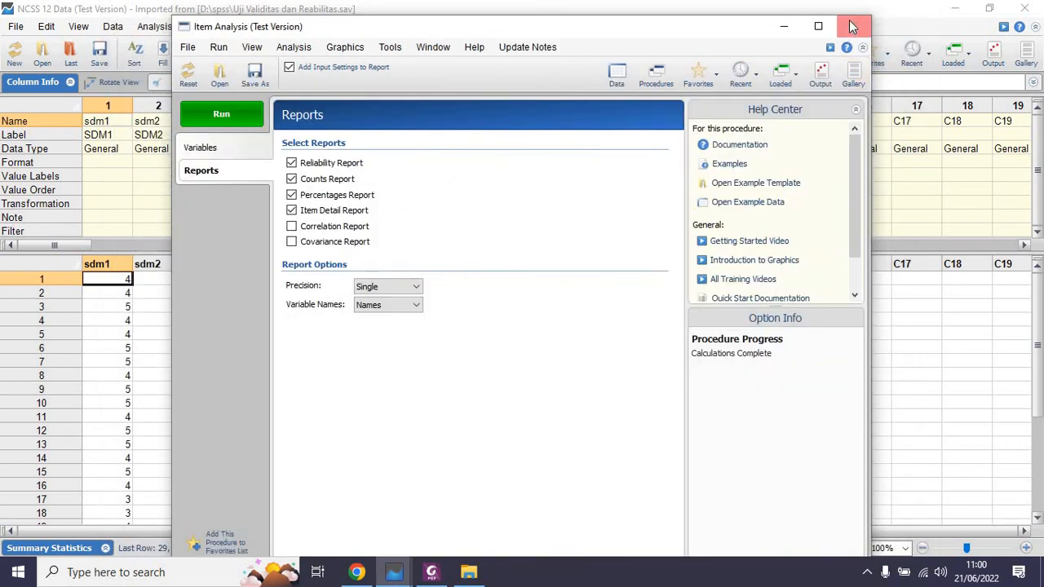